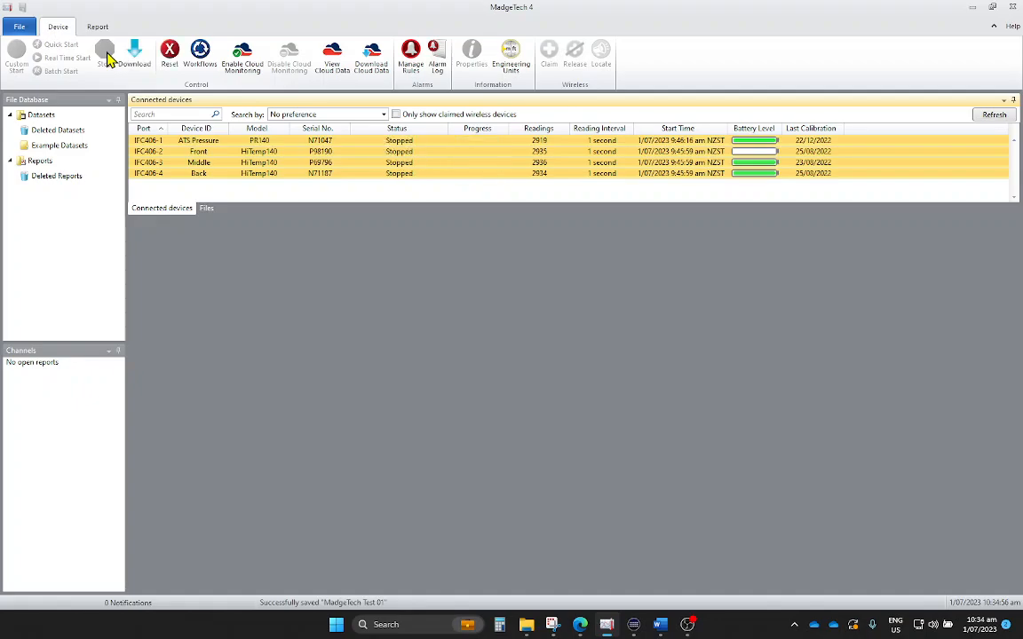
Download the readings from the four selected loggers and save the resulting report to the MadgeTraining folder as "Vacuum test".
{"action": "left_click", "coordinate": [133, 59]}
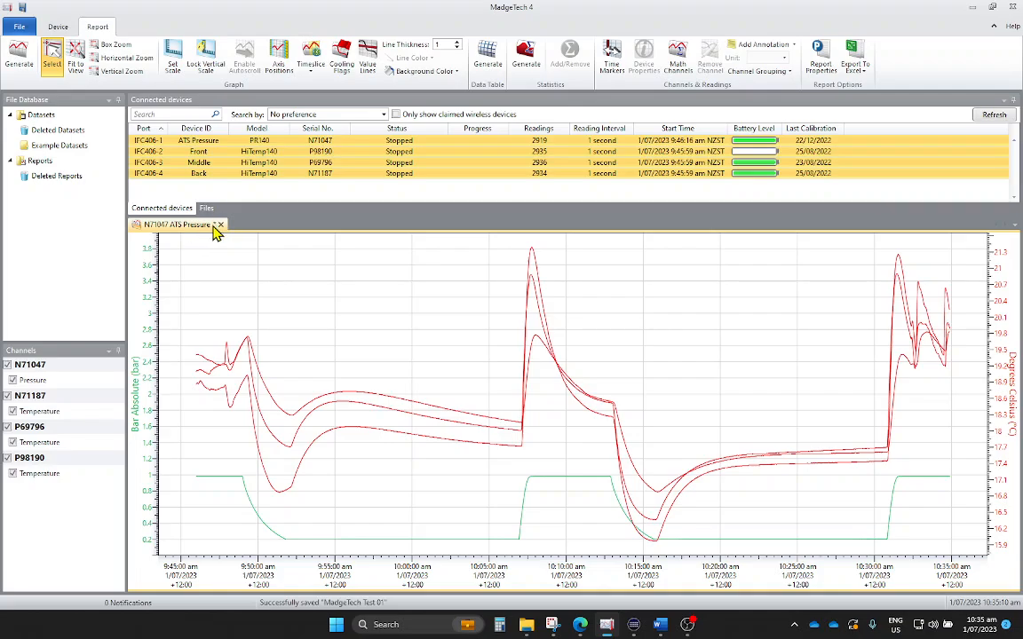
{"action": "left_click", "coordinate": [22, 28]}
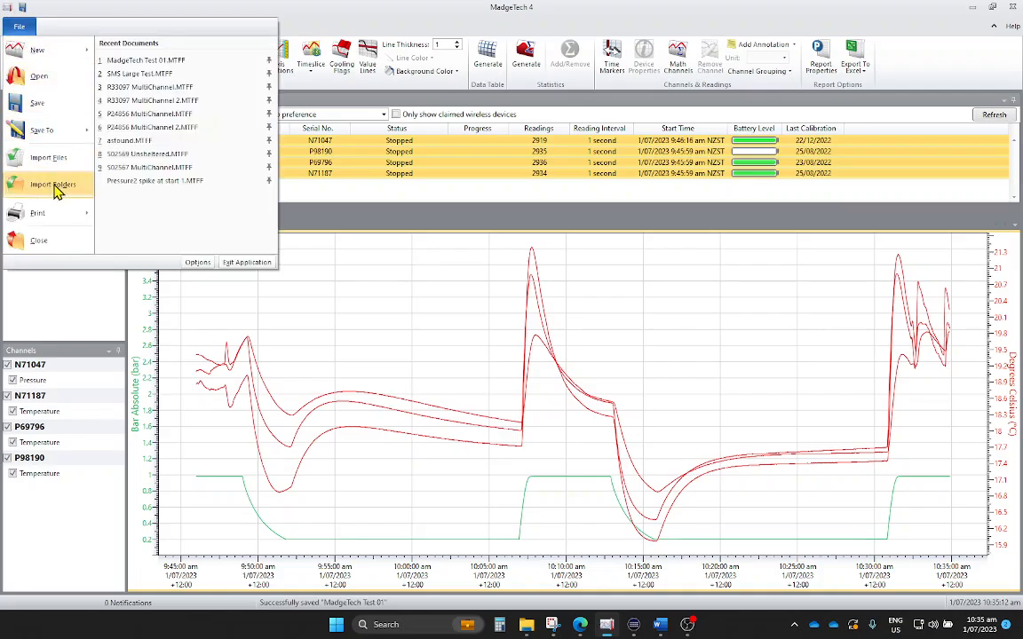
{"action": "left_click", "coordinate": [71, 130]}
{"action": "left_click", "coordinate": [137, 78]}
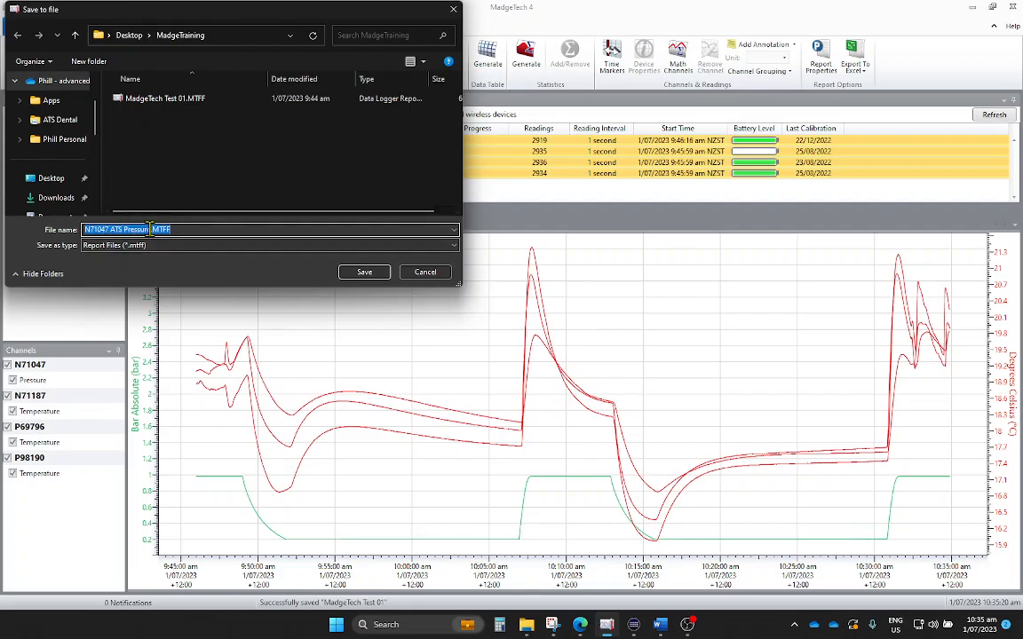
{"action": "left_click_drag", "start_coordinate": [151, 229], "coordinate": [65, 229]}
{"action": "type", "text": "Va"}
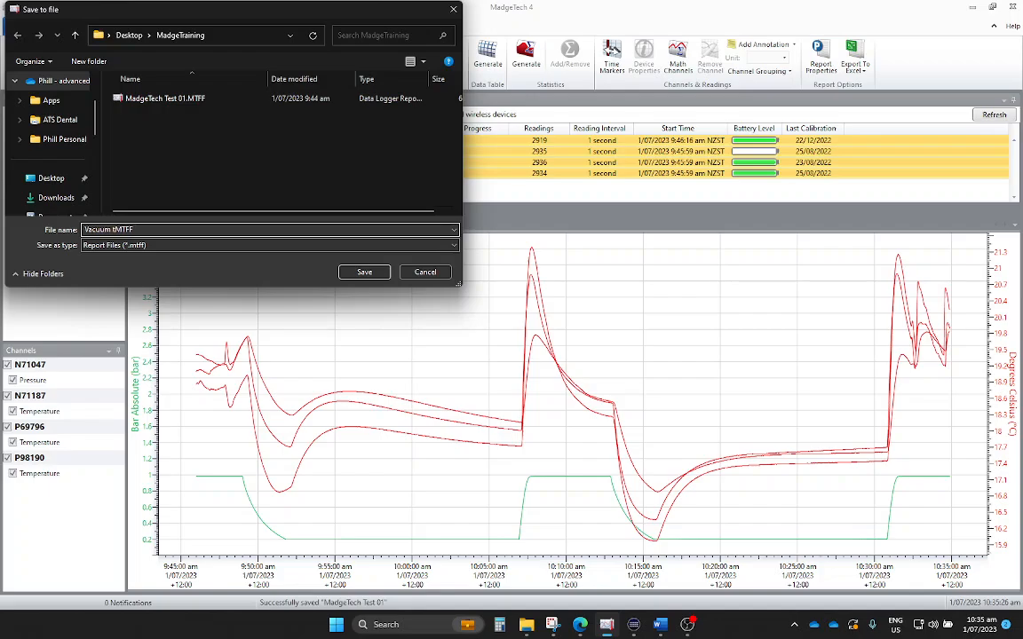
{"action": "type", "text": "cuum test"}
{"action": "key", "text": "Return"}
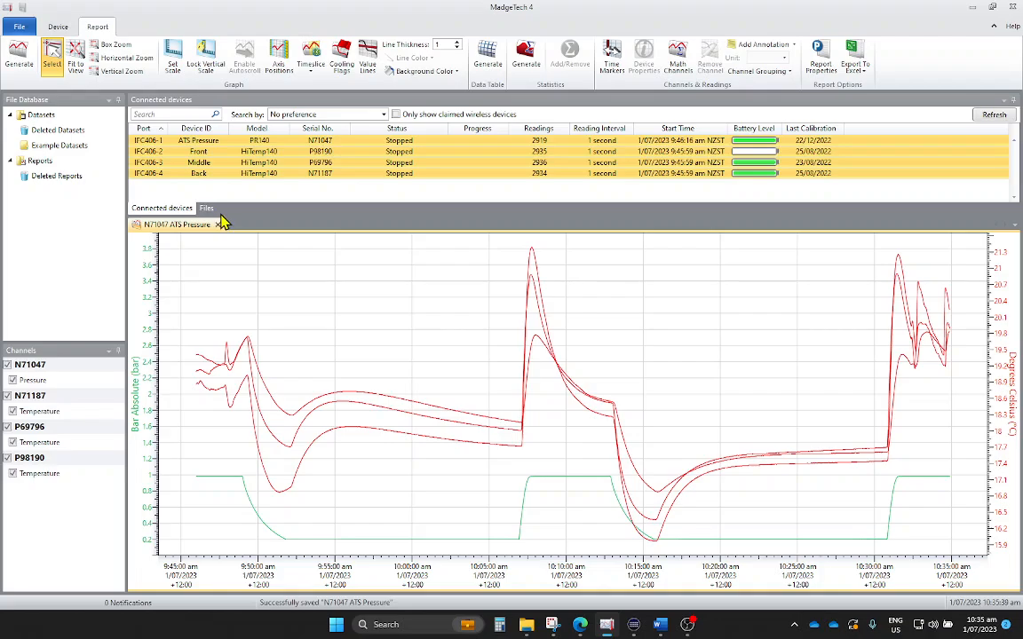
Inspect the first vacuum cycle at a locked vertical scale using Horizontal Zoom and return to the full graph.
{"action": "left_click", "coordinate": [205, 66]}
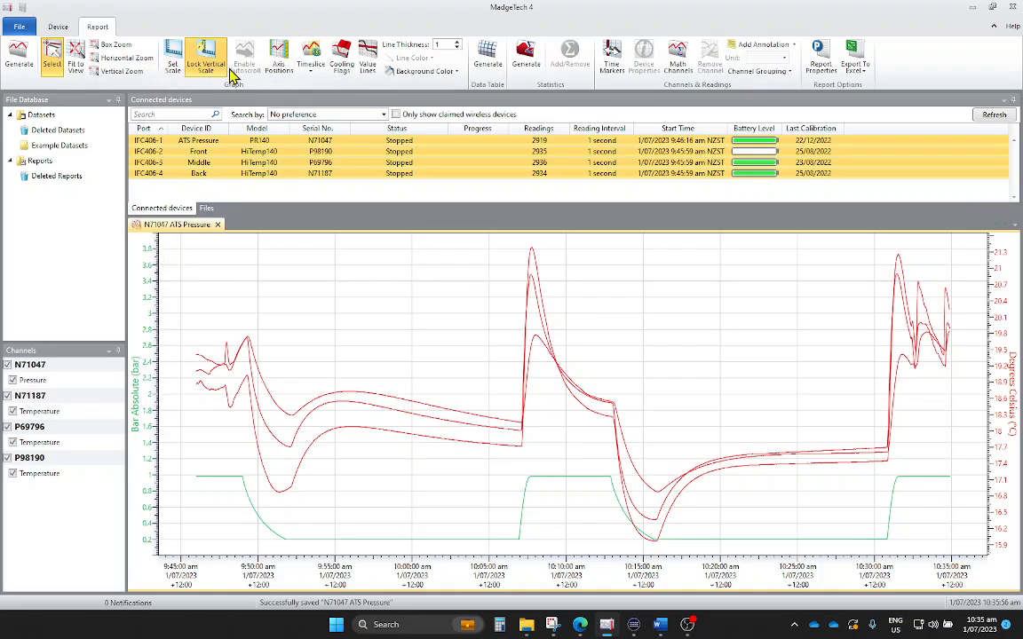
{"action": "left_click", "coordinate": [207, 58]}
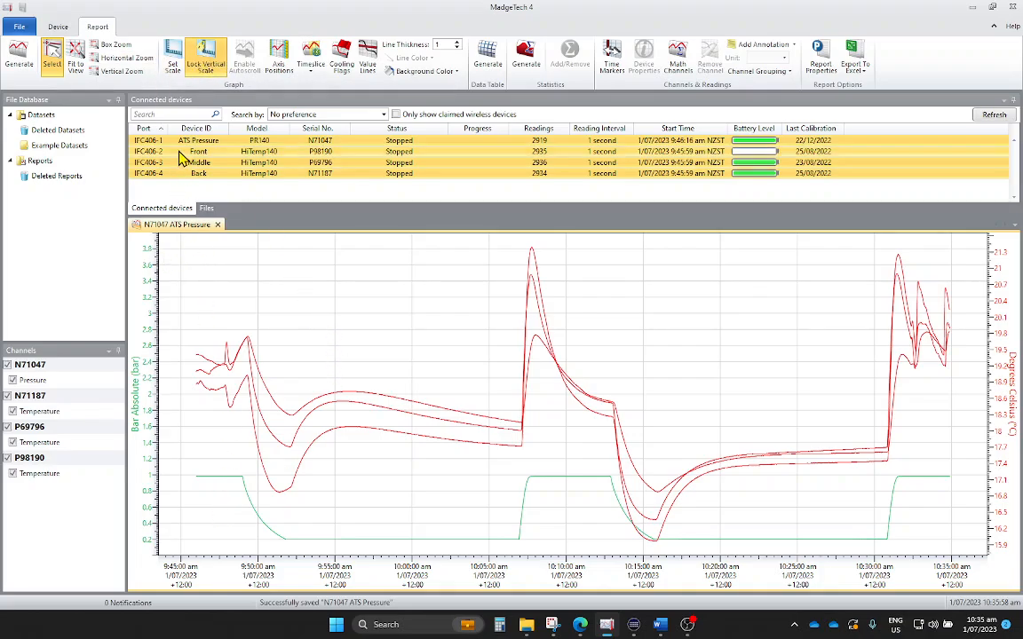
{"action": "left_click", "coordinate": [99, 58]}
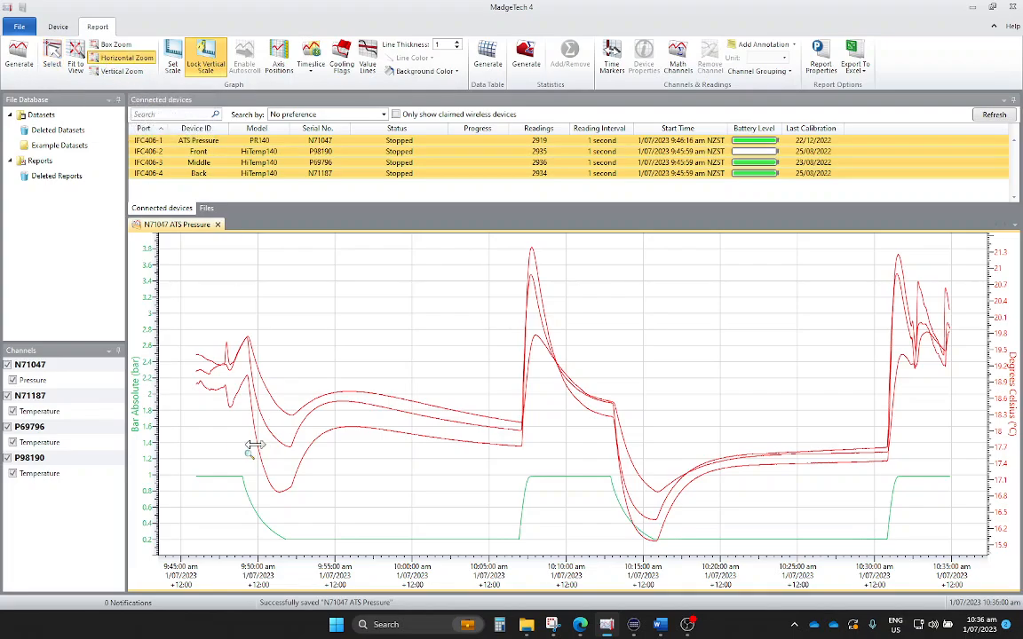
{"action": "left_click_drag", "start_coordinate": [237, 404], "coordinate": [532, 449]}
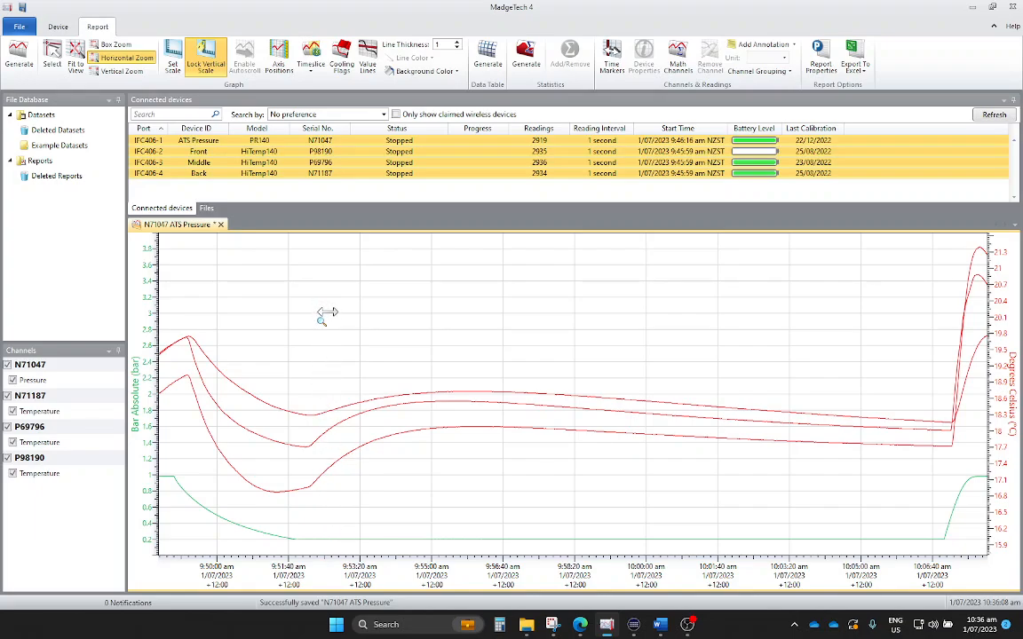
{"action": "left_click", "coordinate": [76, 59]}
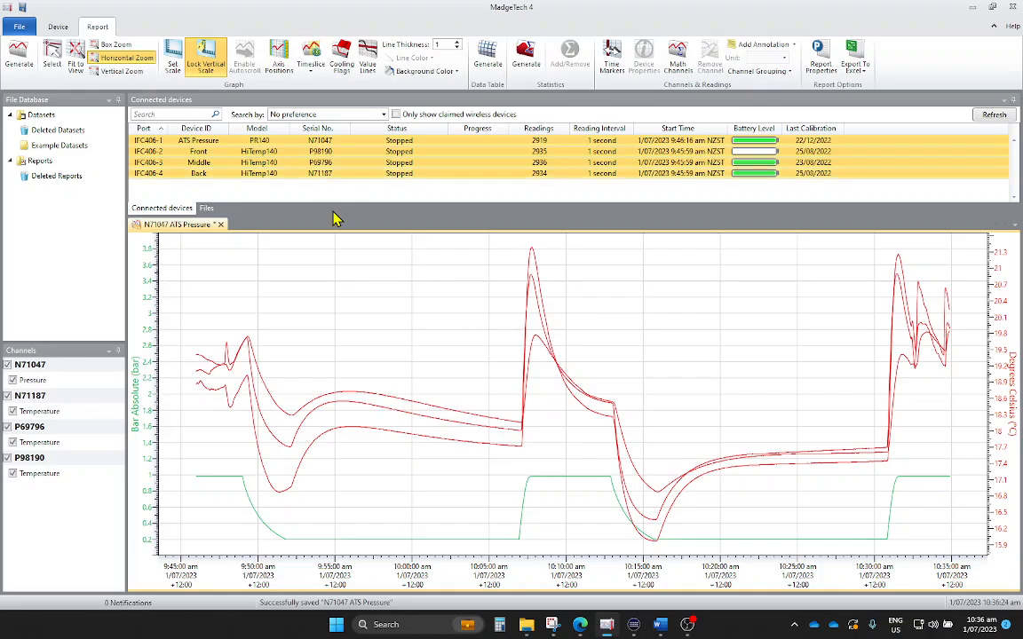
Enable the timeslice and narrow it to about 9:56 to 10:07 am within the first vacuum hold.
{"action": "left_click", "coordinate": [311, 74]}
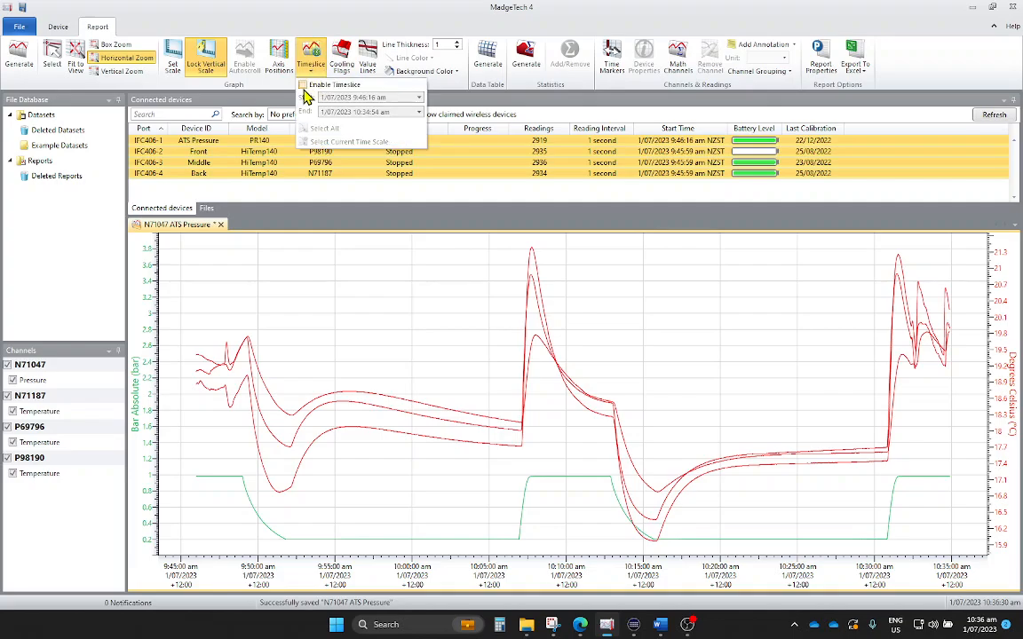
{"action": "left_click", "coordinate": [303, 85]}
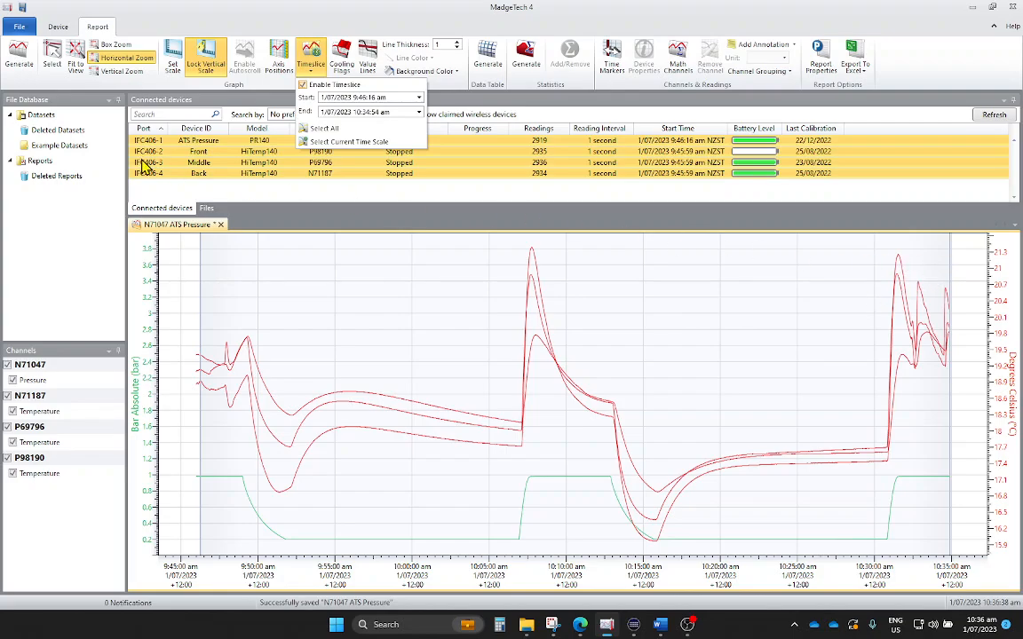
{"action": "left_click", "coordinate": [54, 57]}
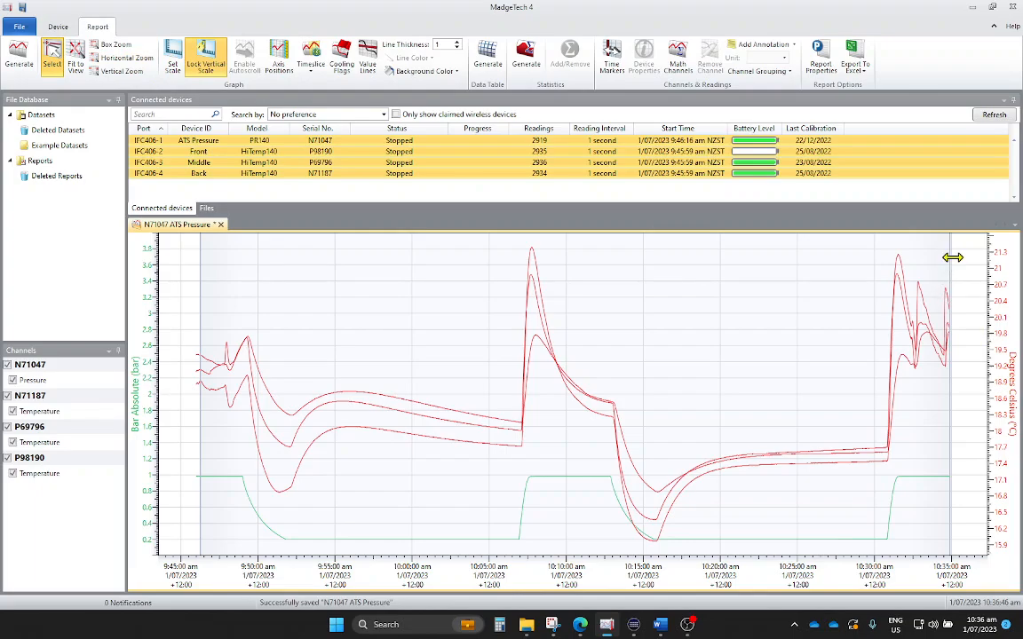
{"action": "left_click_drag", "start_coordinate": [952, 258], "coordinate": [519, 273]}
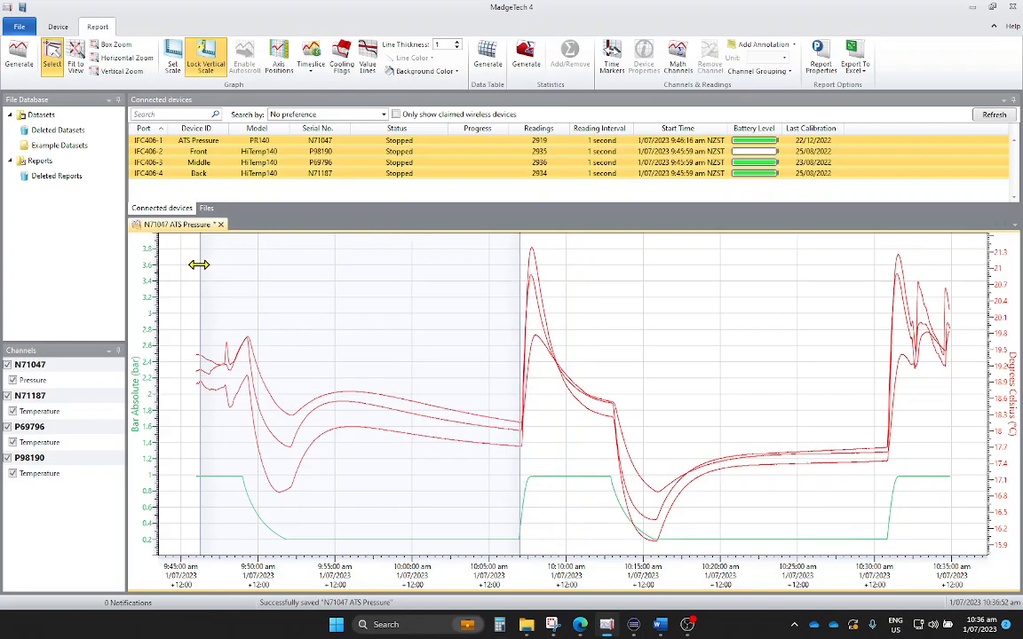
{"action": "left_click_drag", "start_coordinate": [199, 265], "coordinate": [351, 277]}
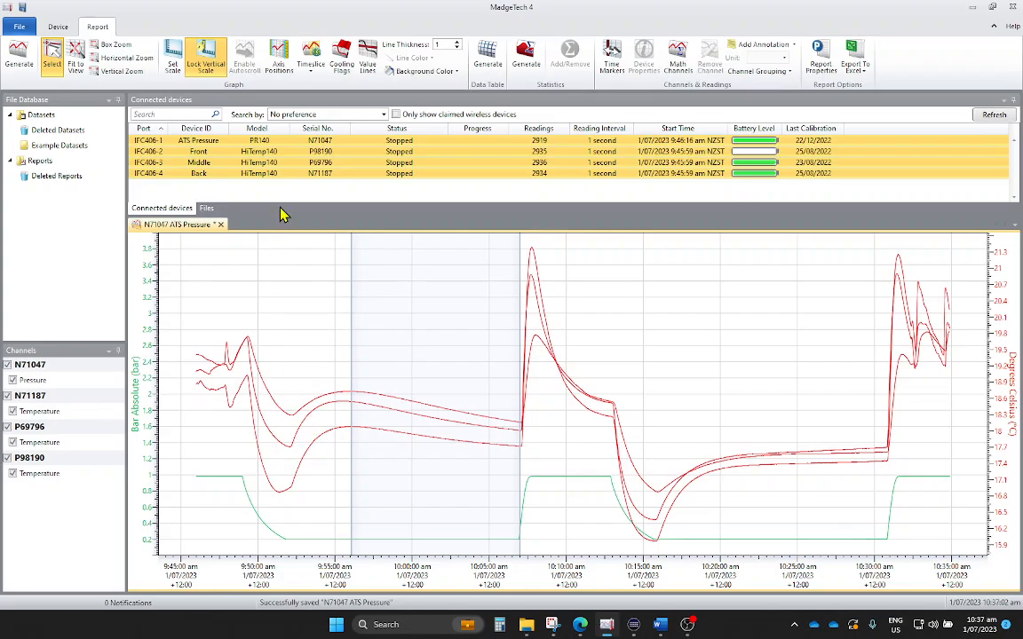
Unlock the vertical scale and align the timeslice end with the start of the first pressure rise at 10:07:06 am.
{"action": "left_click", "coordinate": [205, 60]}
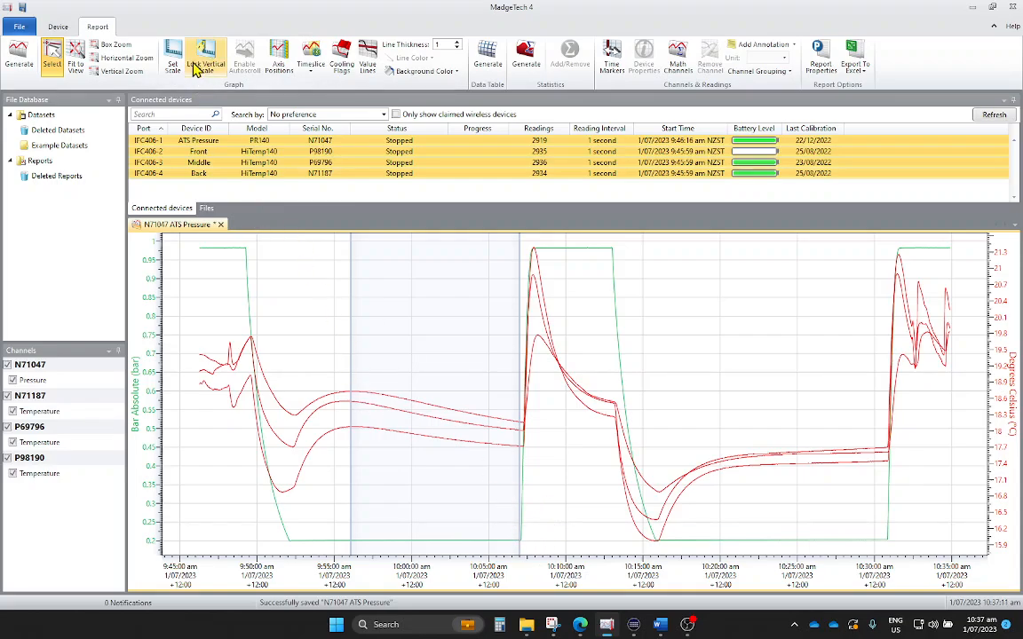
{"action": "left_click", "coordinate": [120, 57]}
{"action": "left_click_drag", "start_coordinate": [536, 465], "coordinate": [508, 460]}
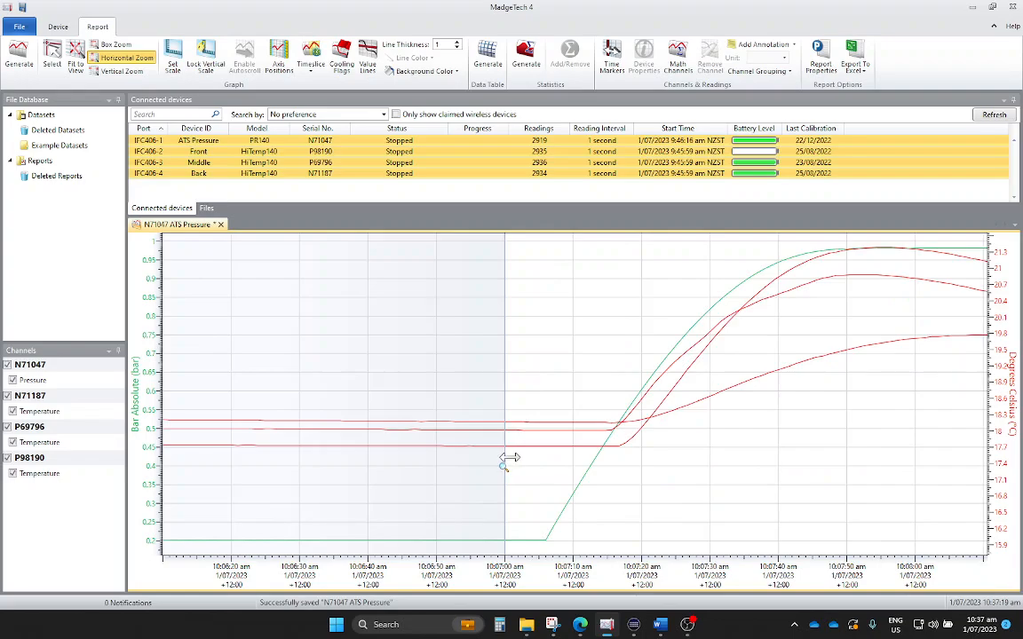
{"action": "left_click", "coordinate": [54, 62]}
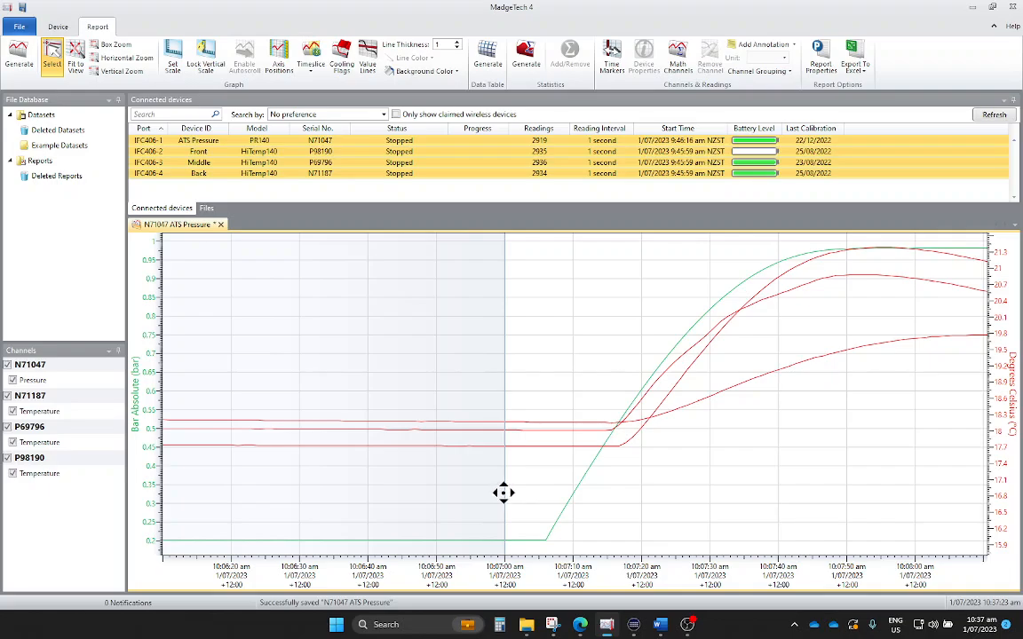
{"action": "left_click_drag", "start_coordinate": [506, 488], "coordinate": [543, 486]}
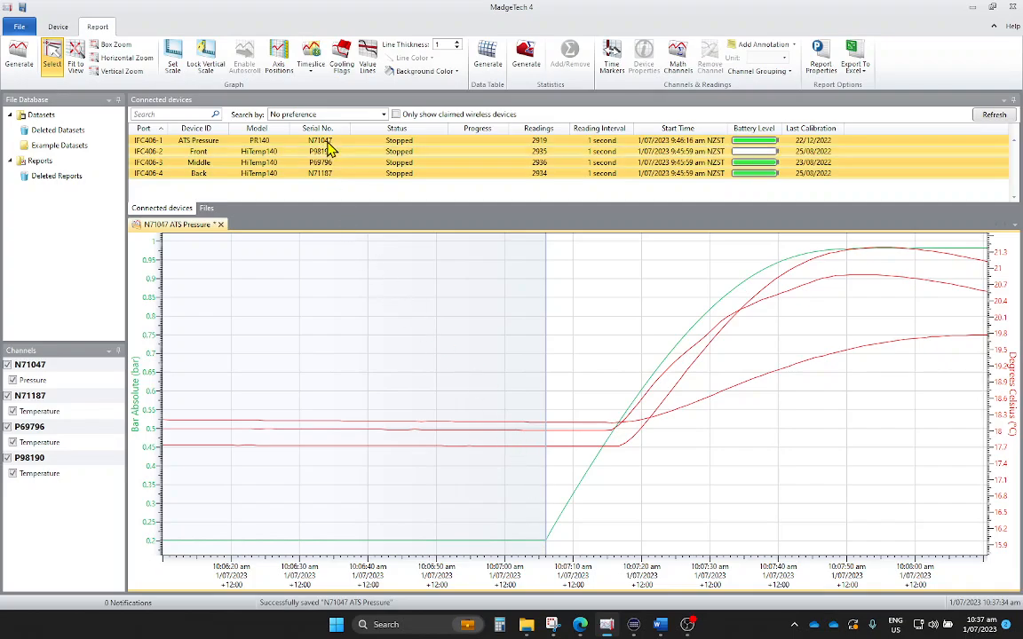
Set the timeslice start to 9:57:06 am and fit the whole graph in view.
{"action": "left_click", "coordinate": [313, 68]}
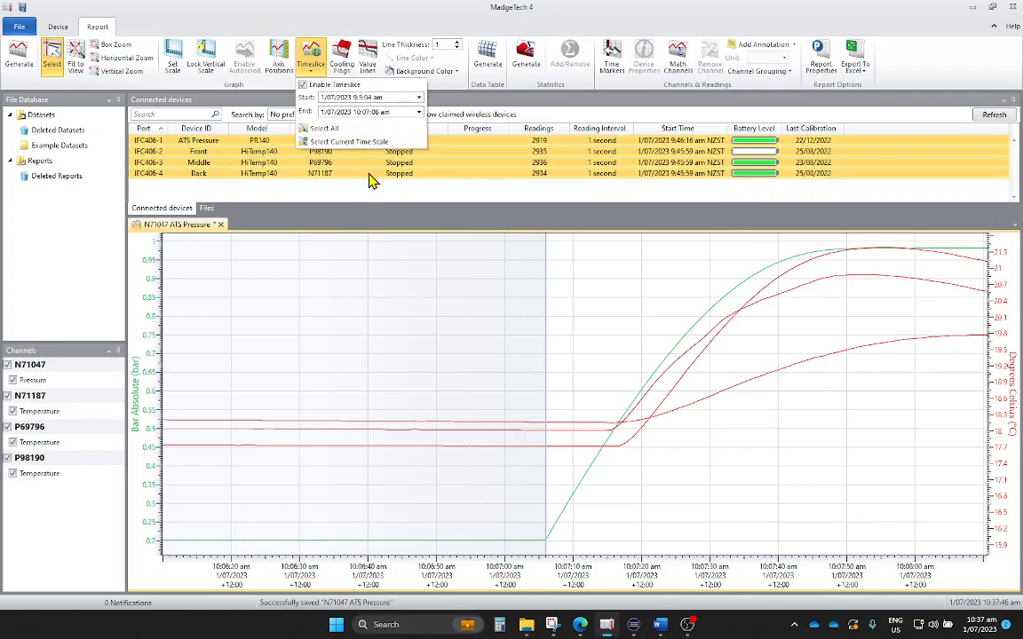
{"action": "left_click", "coordinate": [374, 97]}
{"action": "left_click", "coordinate": [307, 51]}
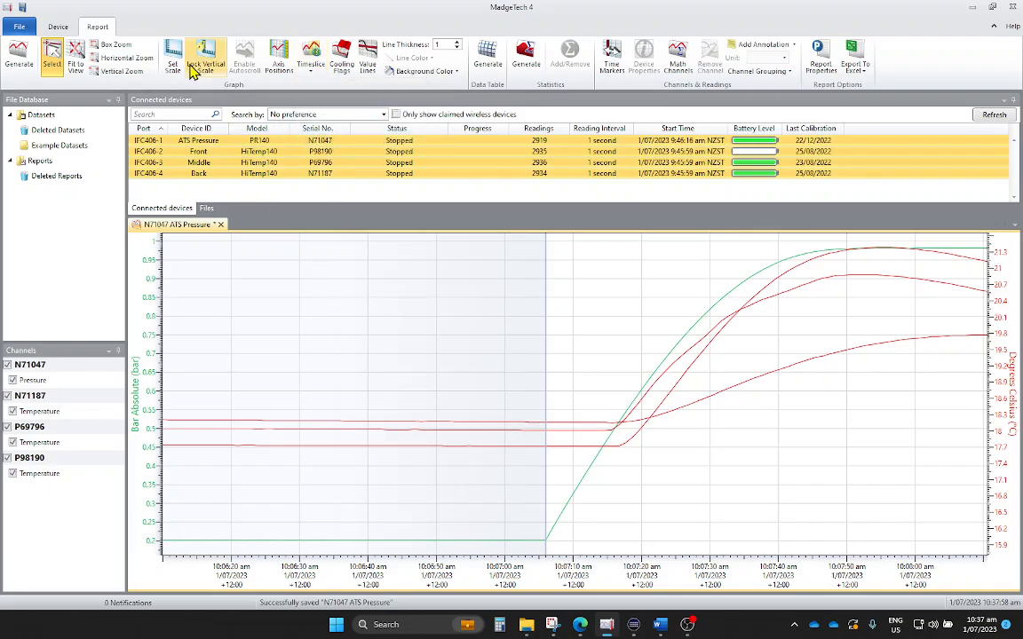
{"action": "left_click", "coordinate": [77, 56]}
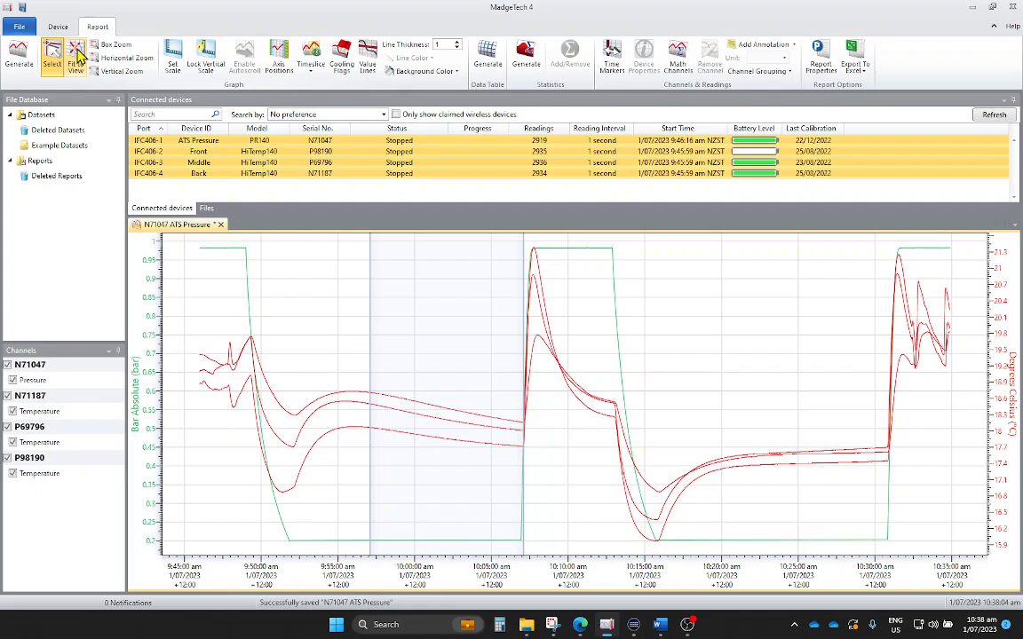
Review the graph's time and vertical scale settings and accept the existing values.
{"action": "left_click", "coordinate": [176, 63]}
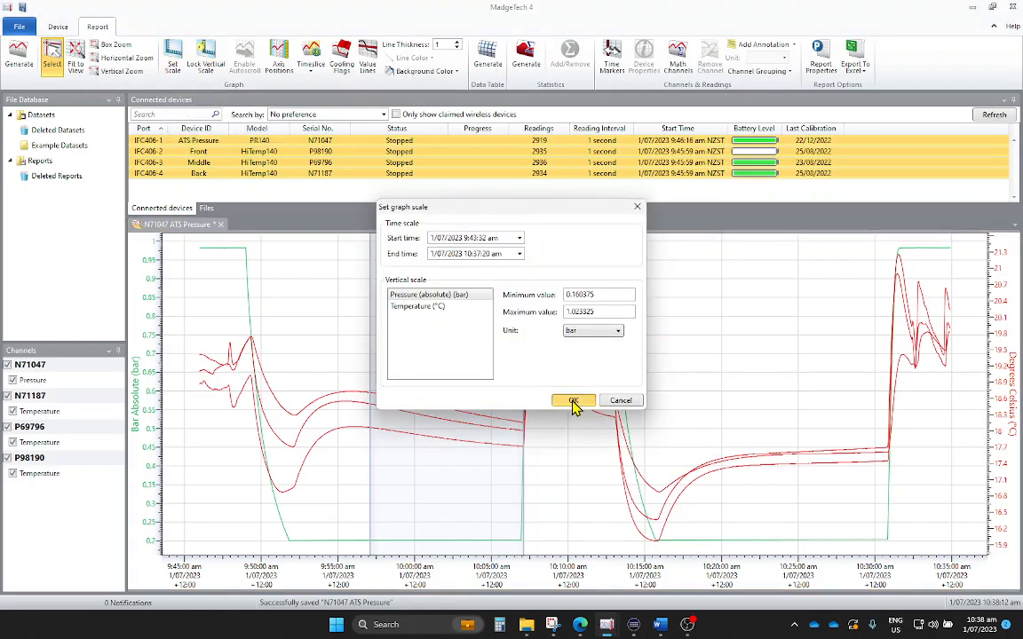
{"action": "left_click", "coordinate": [573, 398]}
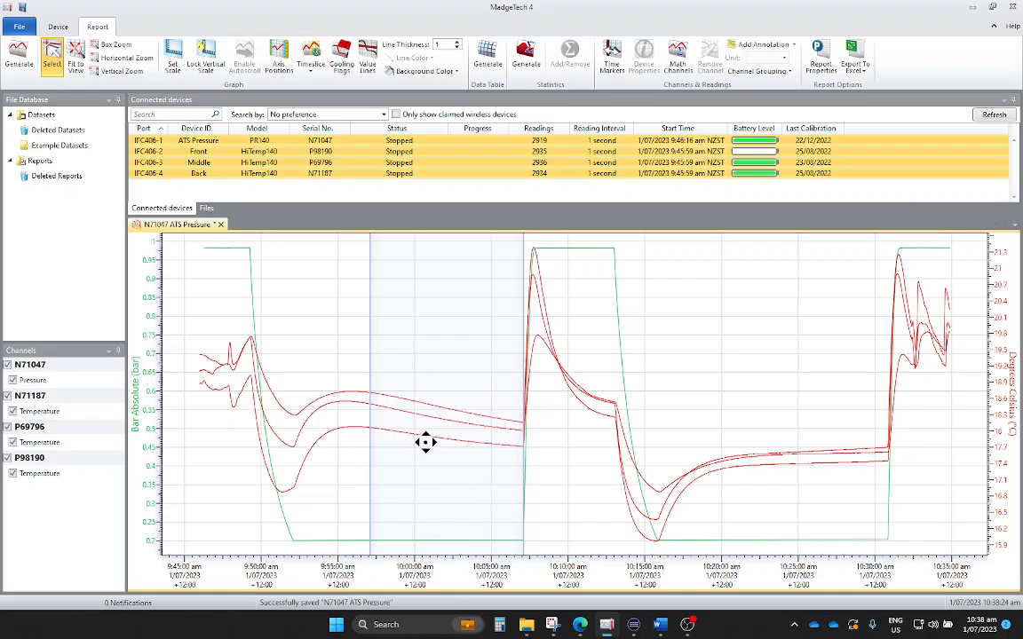
{"action": "left_click", "coordinate": [175, 58]}
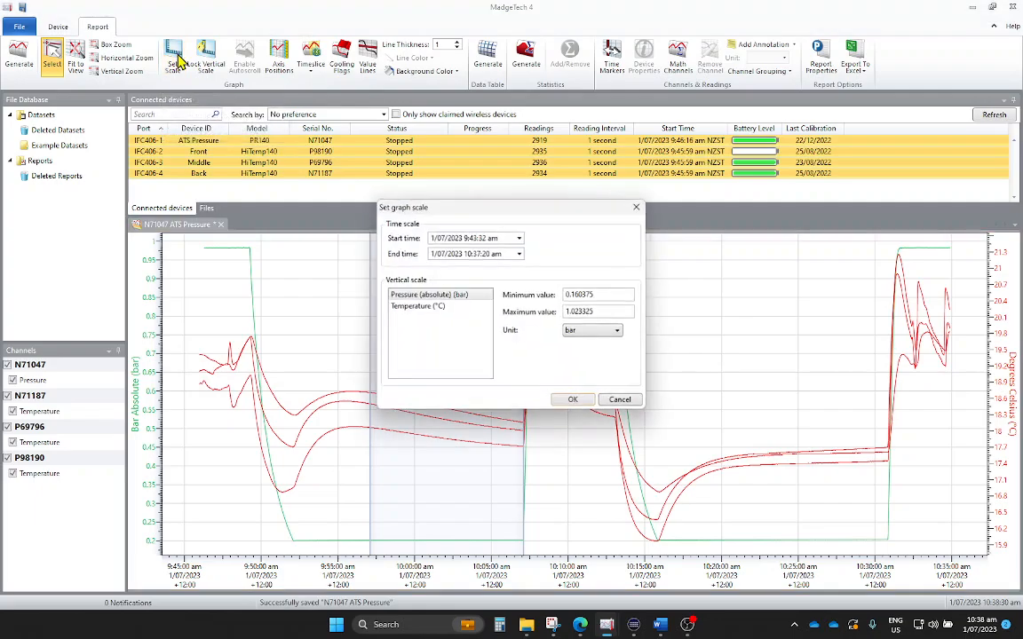
{"action": "left_click", "coordinate": [574, 402]}
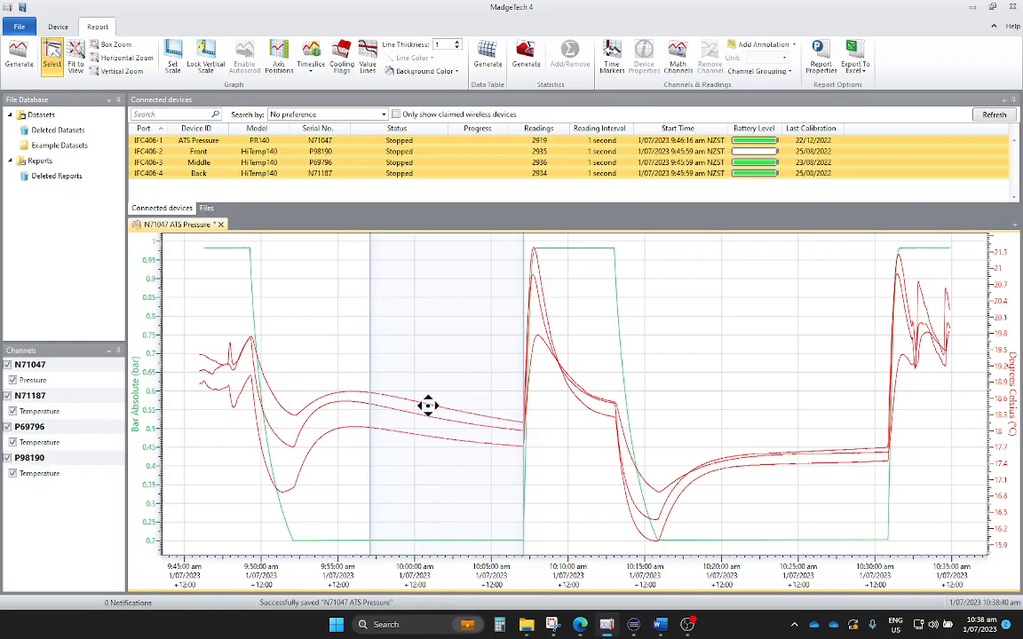
Generate a statistics report for the timeslice and place the Minimum column before the Maximum column.
{"action": "left_click", "coordinate": [526, 61]}
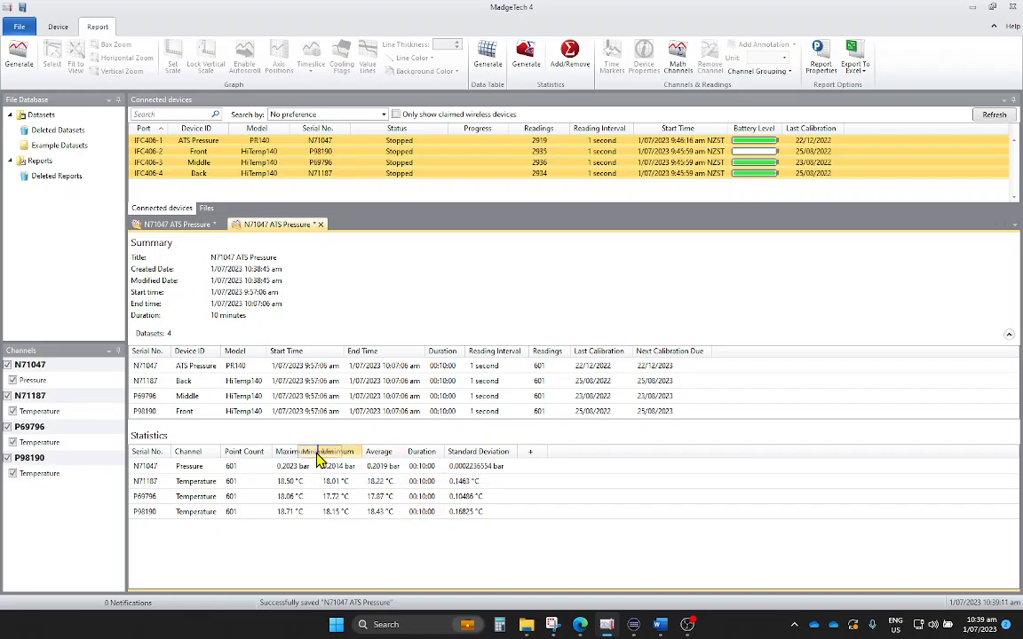
{"action": "left_click_drag", "start_coordinate": [289, 452], "coordinate": [290, 452]}
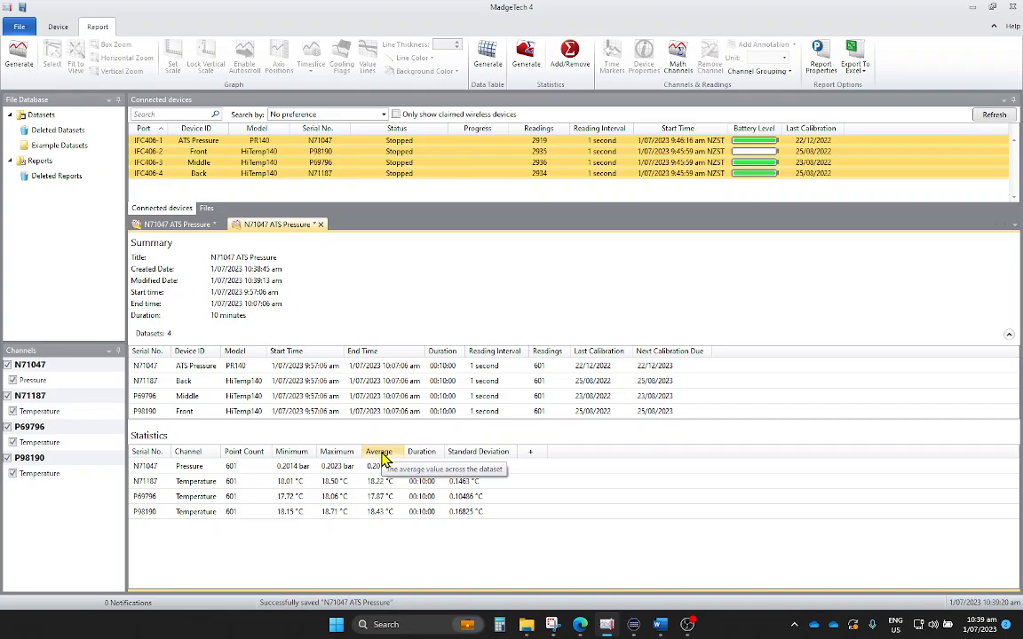
{"action": "mouse_move", "coordinate": [382, 457]}
{"action": "left_mouse_down"}
{"action": "mouse_move", "coordinate": [328, 457]}
{"action": "mouse_move", "coordinate": [390, 466]}
{"action": "left_mouse_up"}
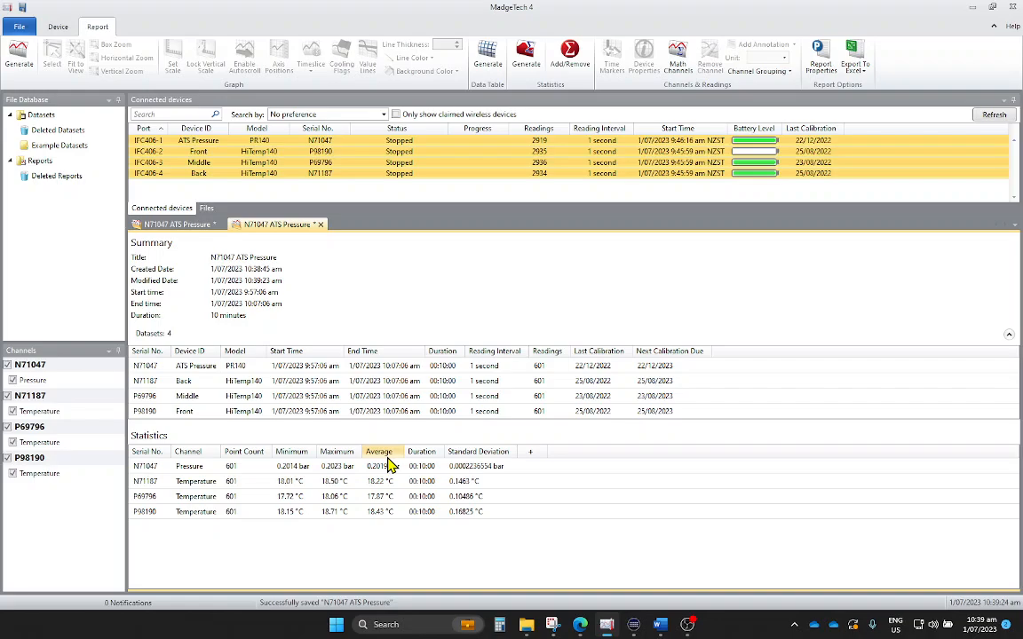
Add the Change over time statistic to the report with its time span set to Minute.
{"action": "left_click", "coordinate": [536, 452]}
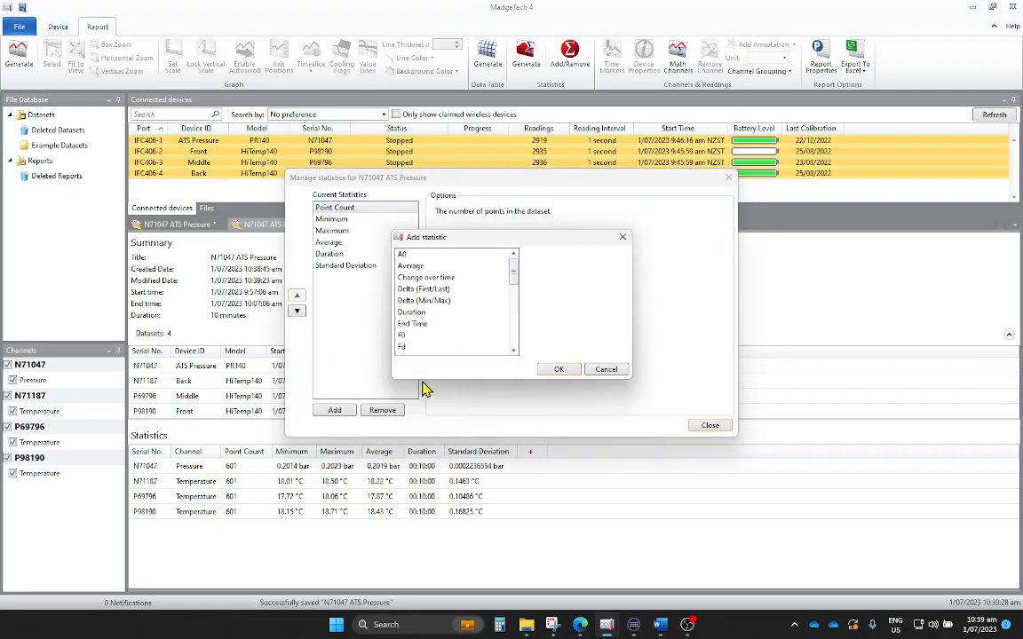
{"action": "left_click", "coordinate": [444, 278]}
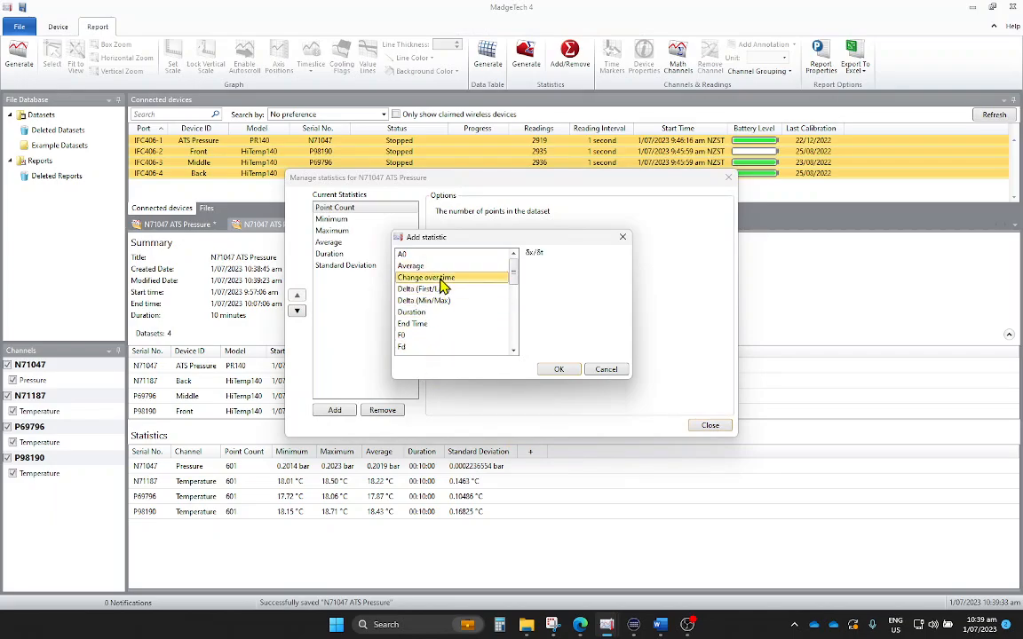
{"action": "left_click", "coordinate": [558, 370]}
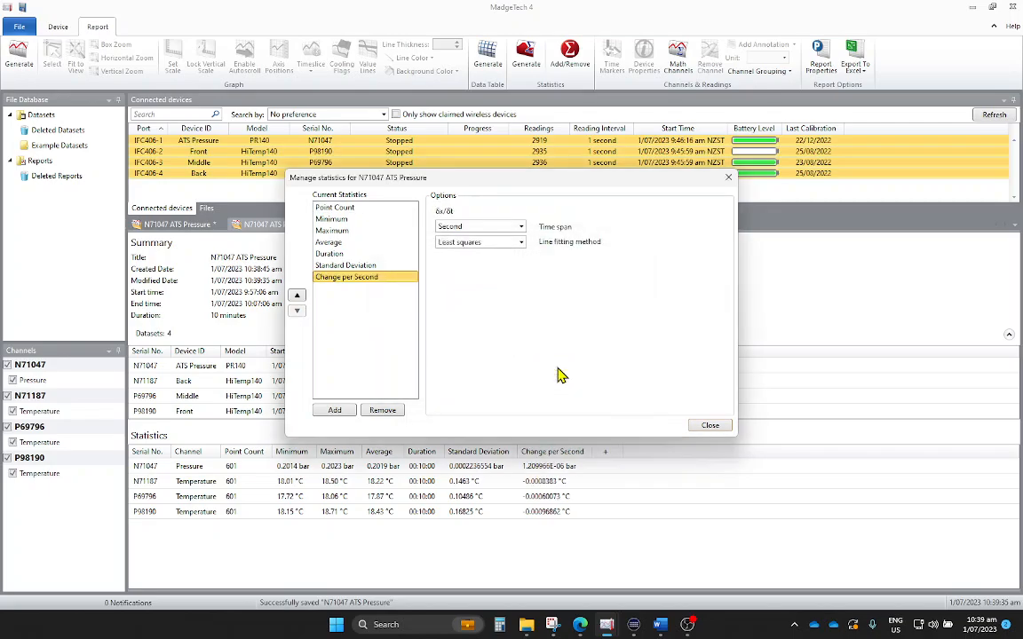
{"action": "left_click", "coordinate": [522, 228]}
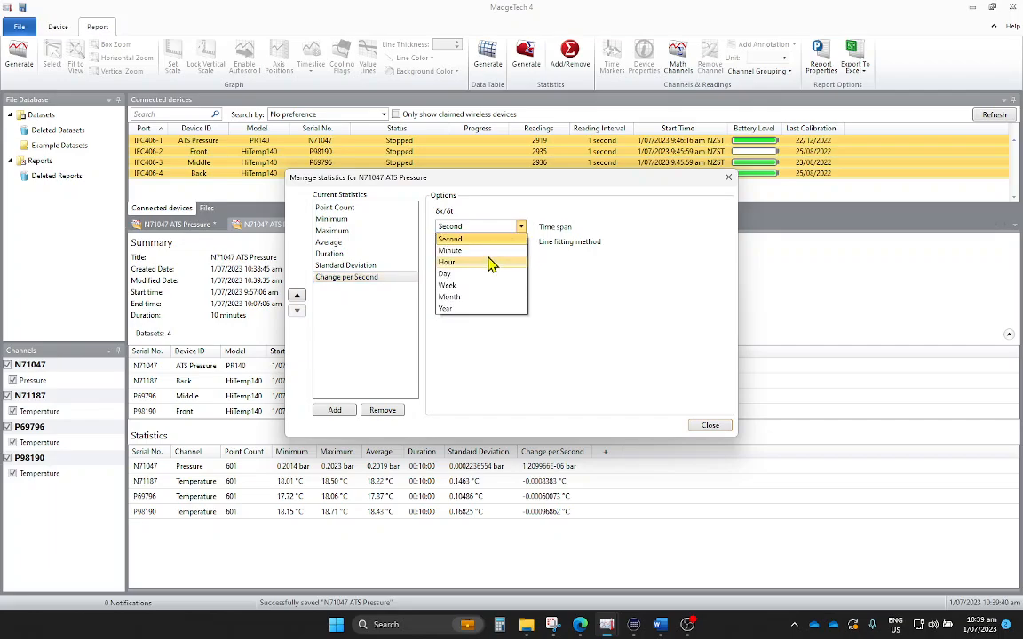
{"action": "left_click", "coordinate": [490, 251]}
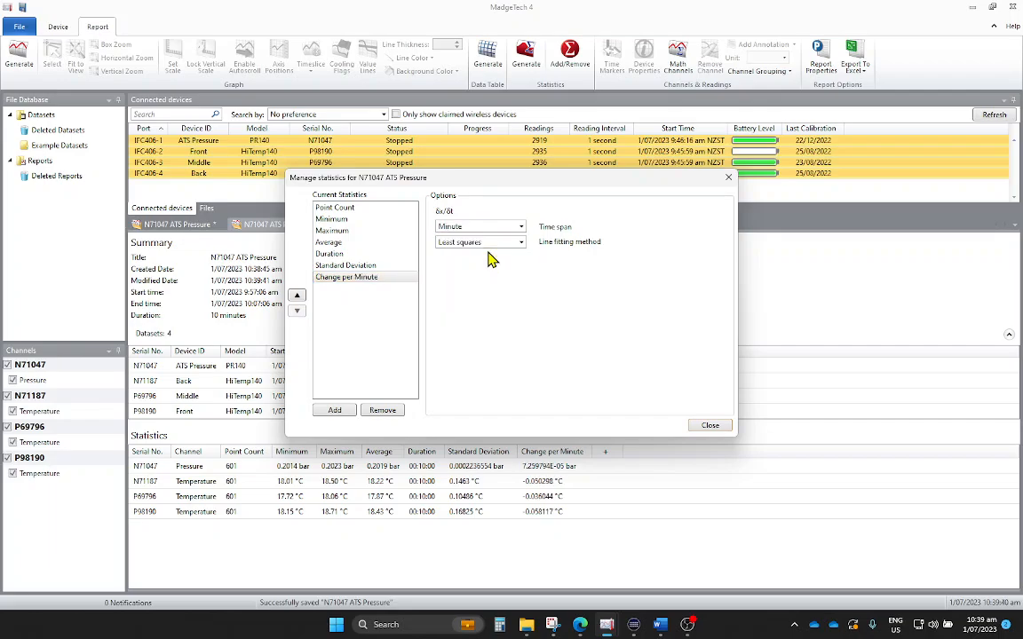
{"action": "left_click", "coordinate": [710, 427]}
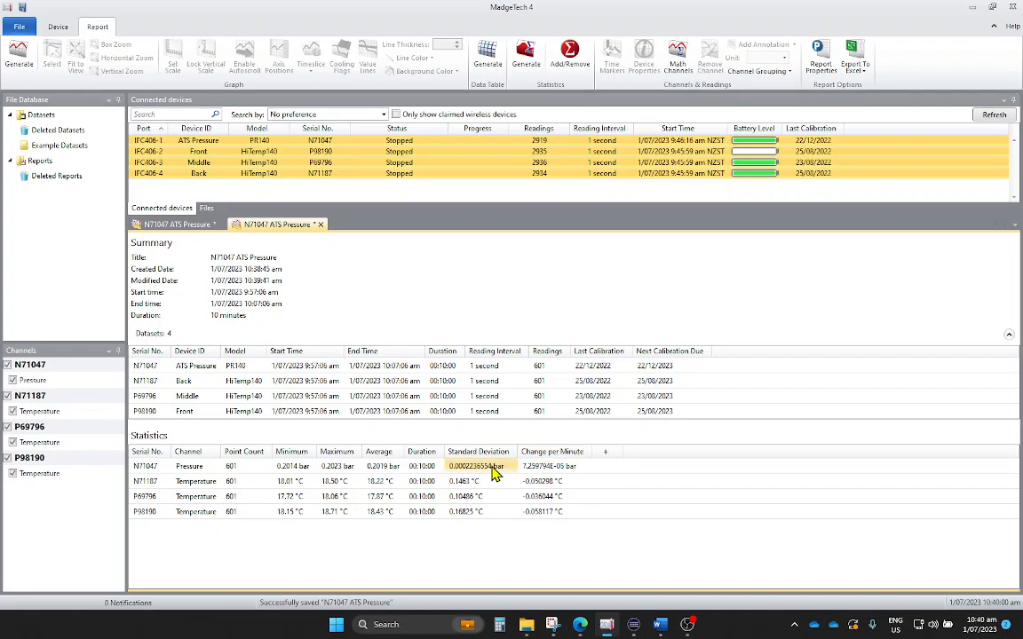
Remove the Standard Deviation, Point Count and Average statistics from the timeslice statistics report.
{"action": "left_click", "coordinate": [604, 452]}
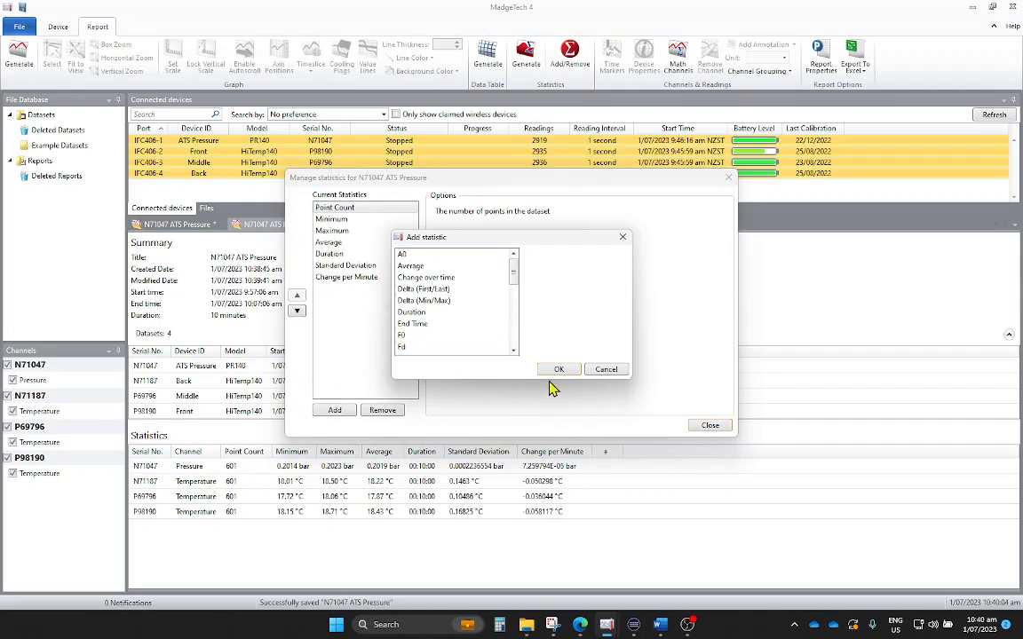
{"action": "left_click", "coordinate": [605, 368]}
{"action": "left_click", "coordinate": [342, 266]}
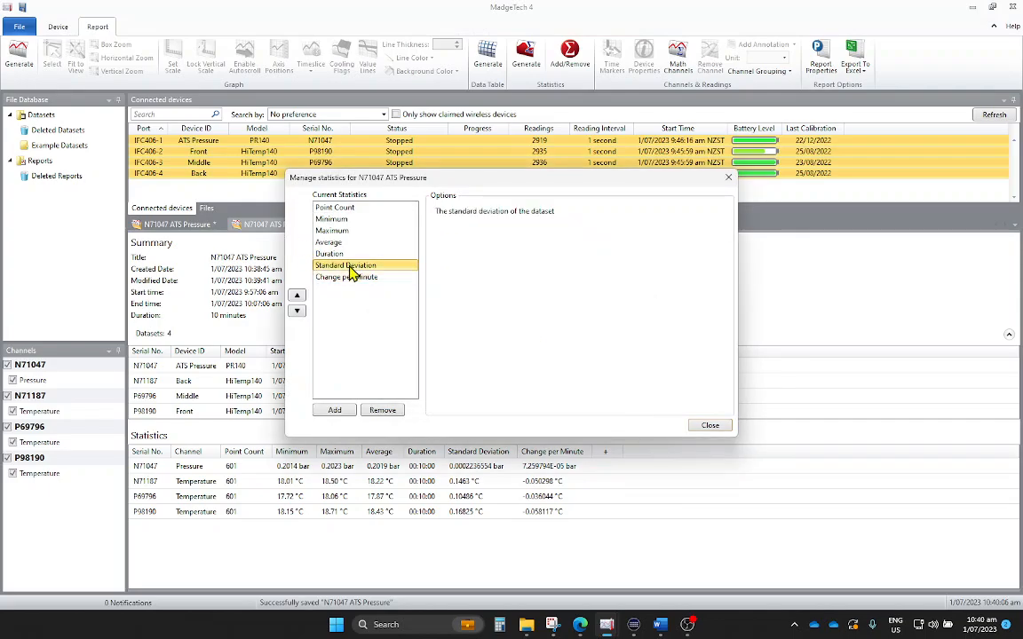
{"action": "left_click", "coordinate": [382, 410]}
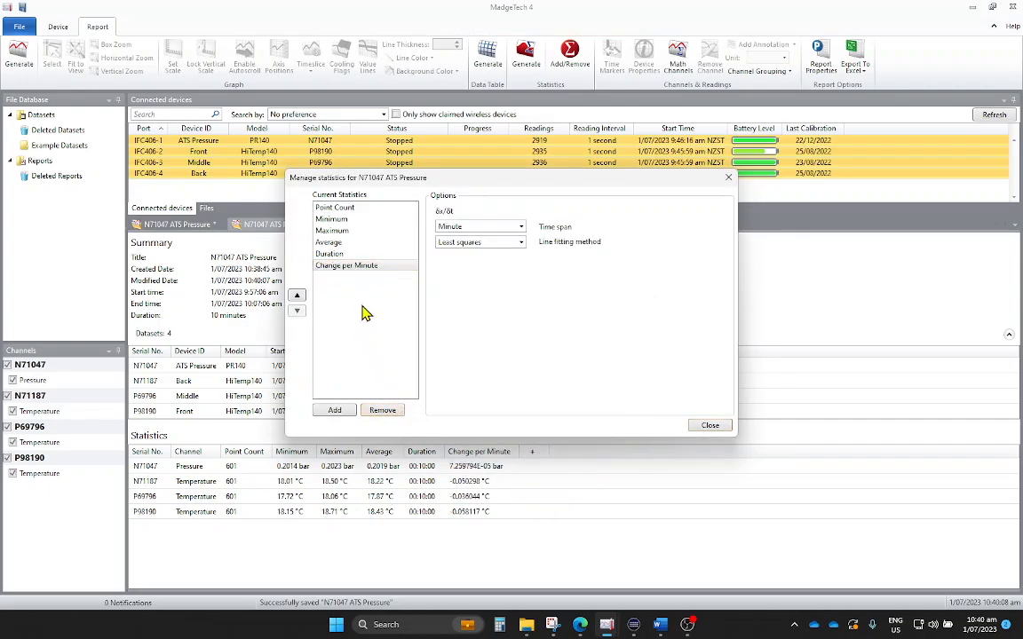
{"action": "left_click", "coordinate": [352, 209]}
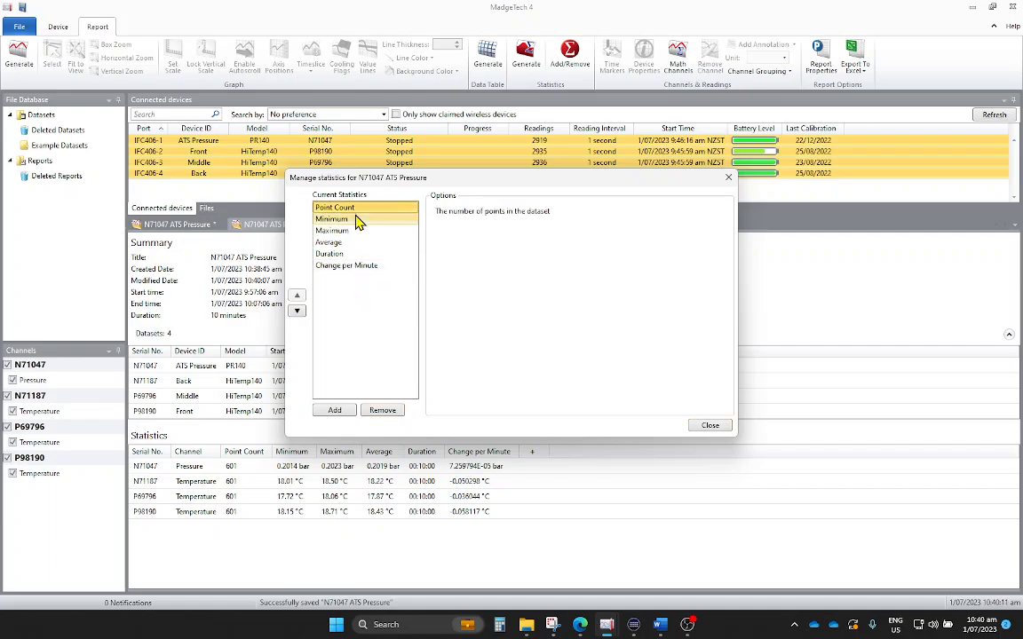
{"action": "left_click", "coordinate": [382, 410]}
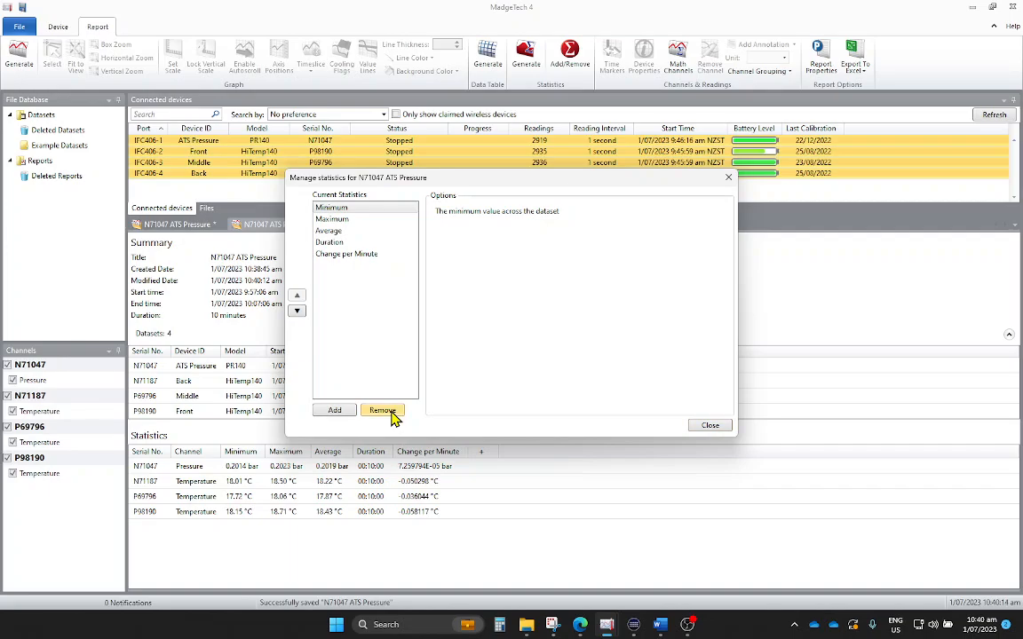
{"action": "left_click", "coordinate": [333, 230]}
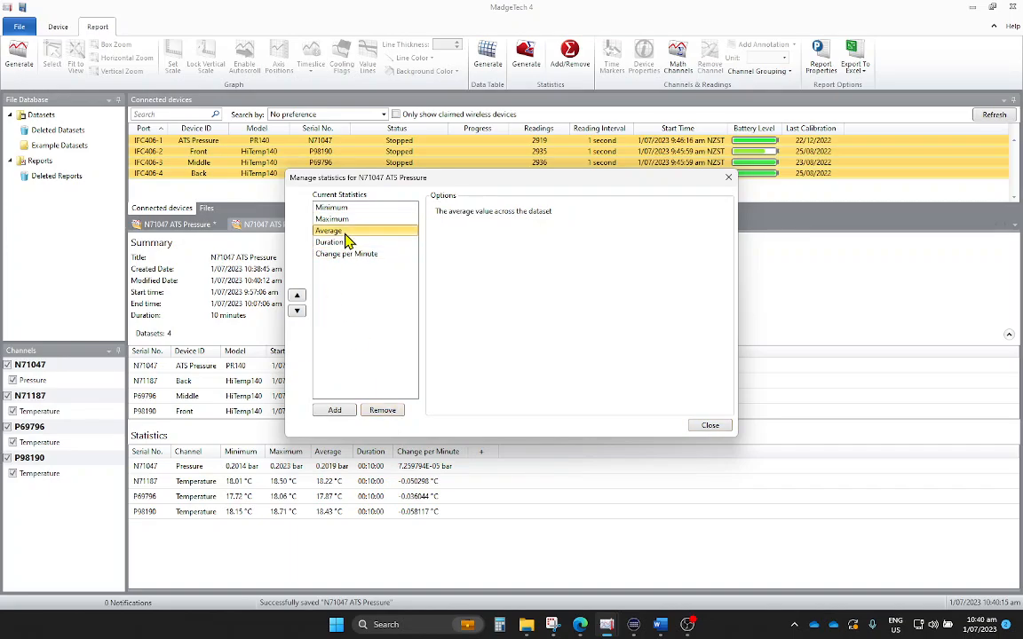
{"action": "left_click", "coordinate": [382, 411]}
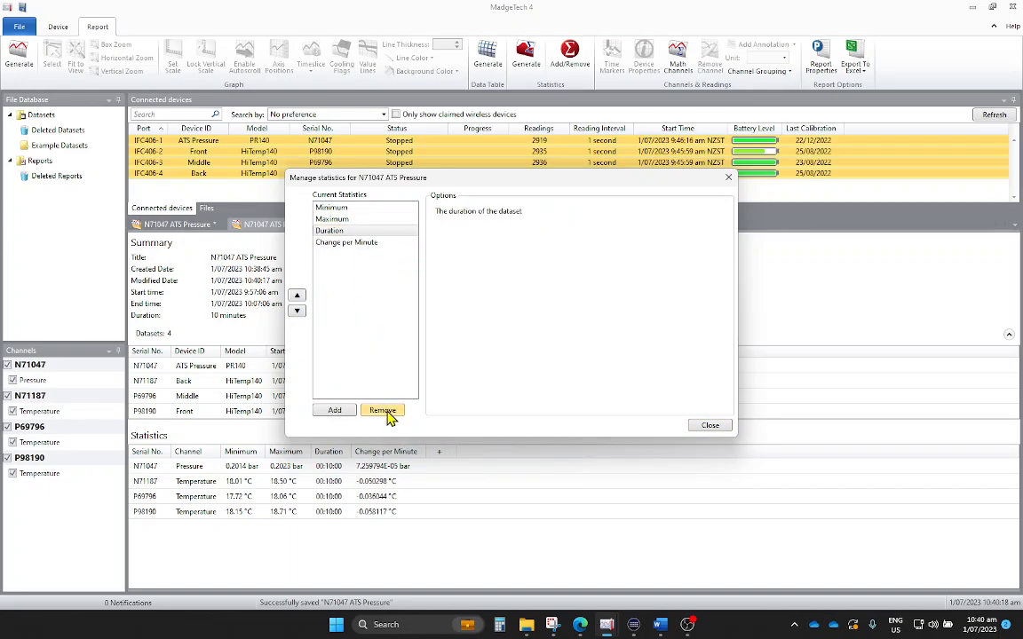
{"action": "left_click", "coordinate": [710, 425]}
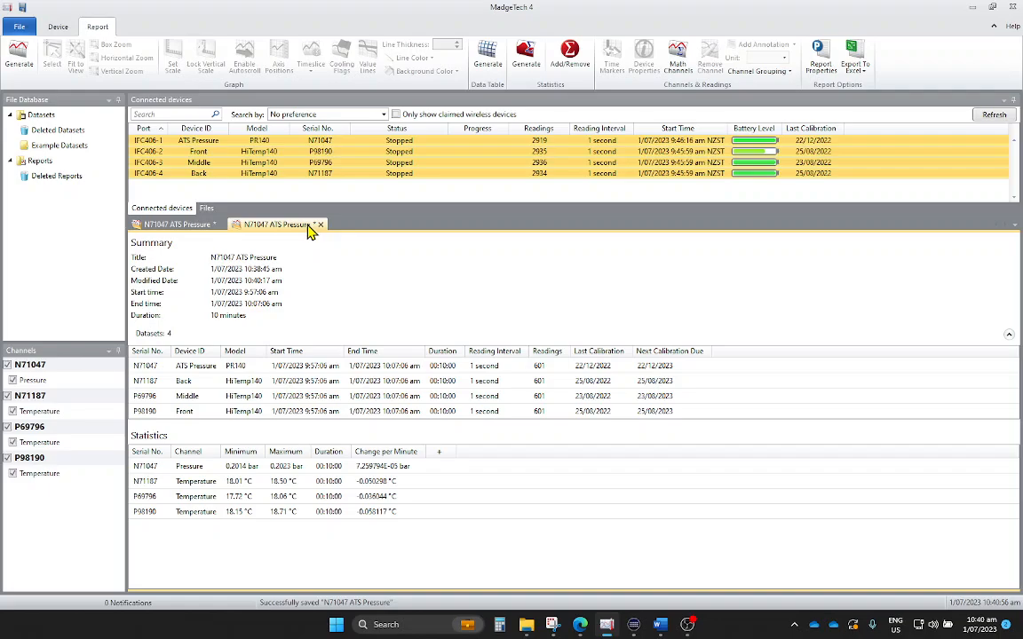
Compare the graph with its timeslice statistics report and return to the graph.
{"action": "left_click", "coordinate": [193, 227]}
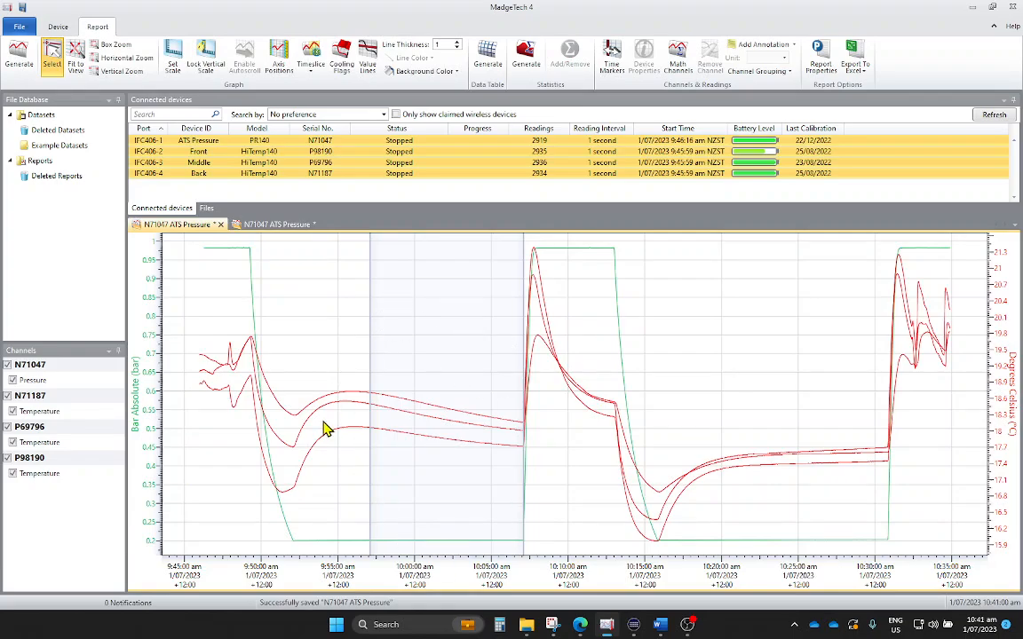
{"action": "left_click", "coordinate": [279, 225]}
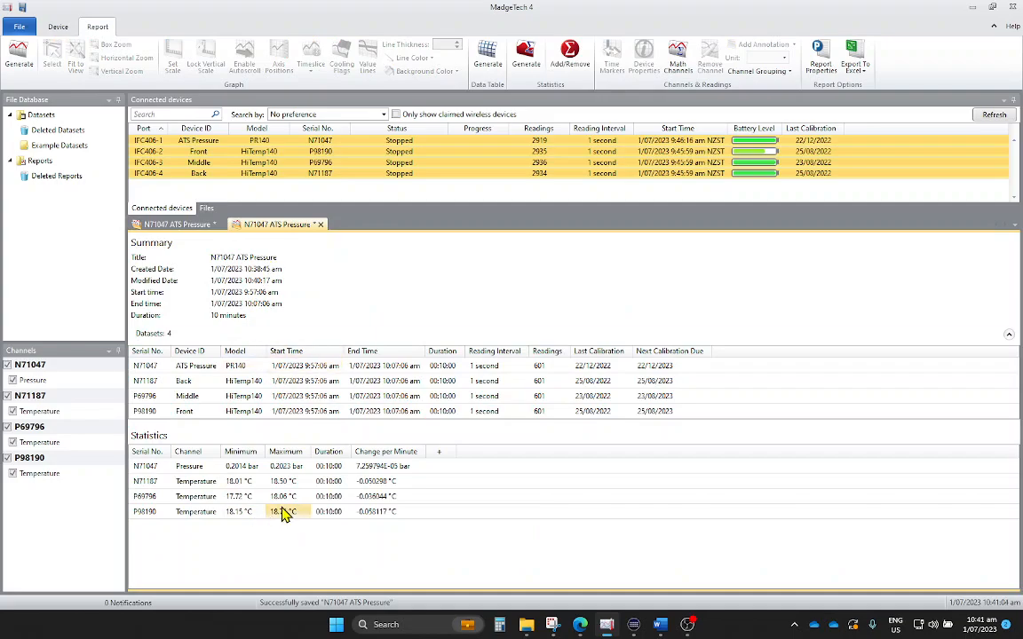
{"action": "left_click", "coordinate": [196, 229]}
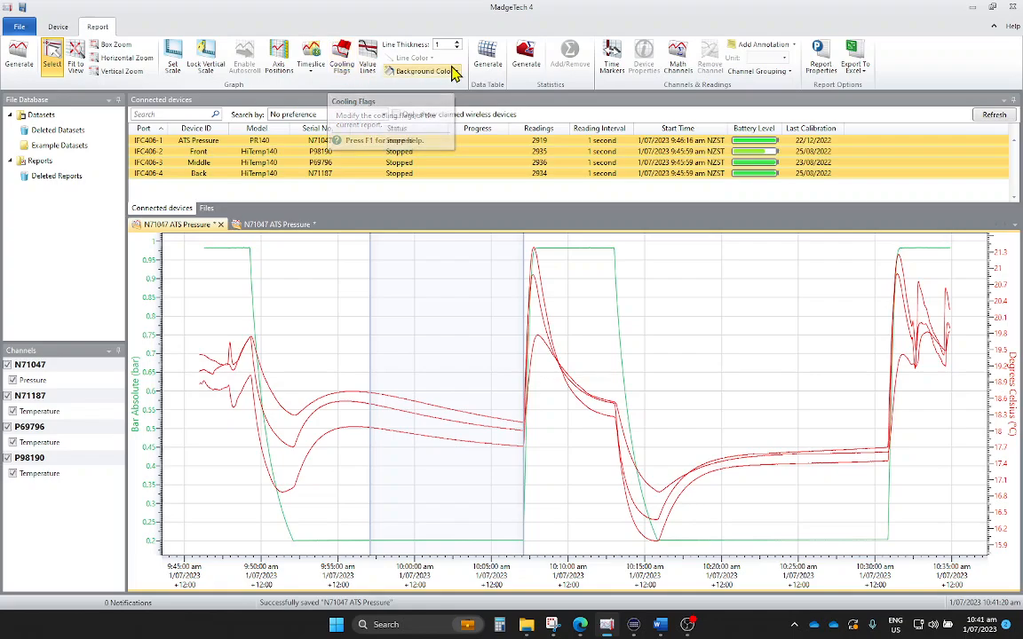
Add a time marker collection to the graph and label its first marker Holding Start.
{"action": "left_click", "coordinate": [614, 58]}
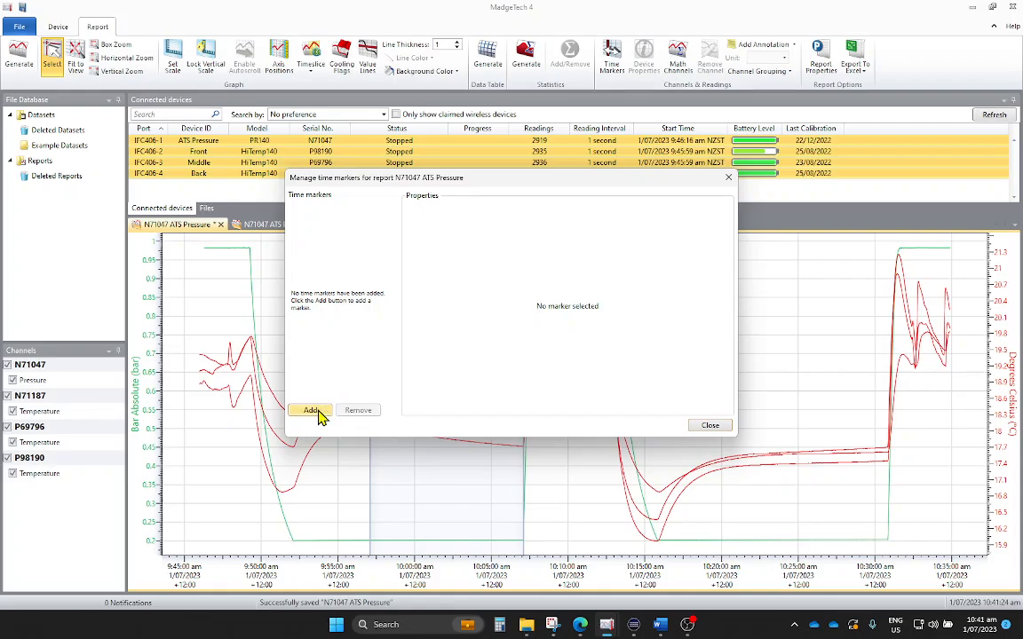
{"action": "left_click", "coordinate": [310, 410]}
{"action": "left_click", "coordinate": [462, 334]}
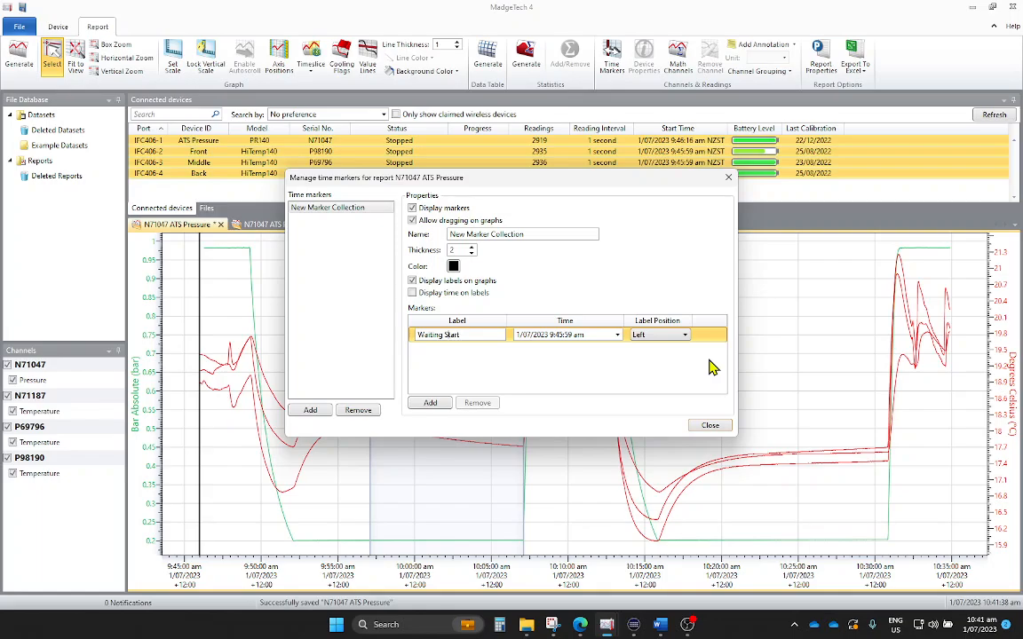
{"action": "key", "text": "BackSpace"}
{"action": "key", "text": "BackSpace"}
{"action": "key", "text": "BackSpace"}
{"action": "key", "text": "BackSpace"}
{"action": "key", "text": "BackSpace"}
{"action": "key", "text": "BackSpace"}
{"action": "key", "text": "BackSpace"}
{"action": "key", "text": "BackSpace"}
{"action": "type", "text": "Holding"}
Set the Holding Start marker's time to 9:57:06 am.
{"action": "left_click_drag", "start_coordinate": [550, 334], "coordinate": [566, 336]}
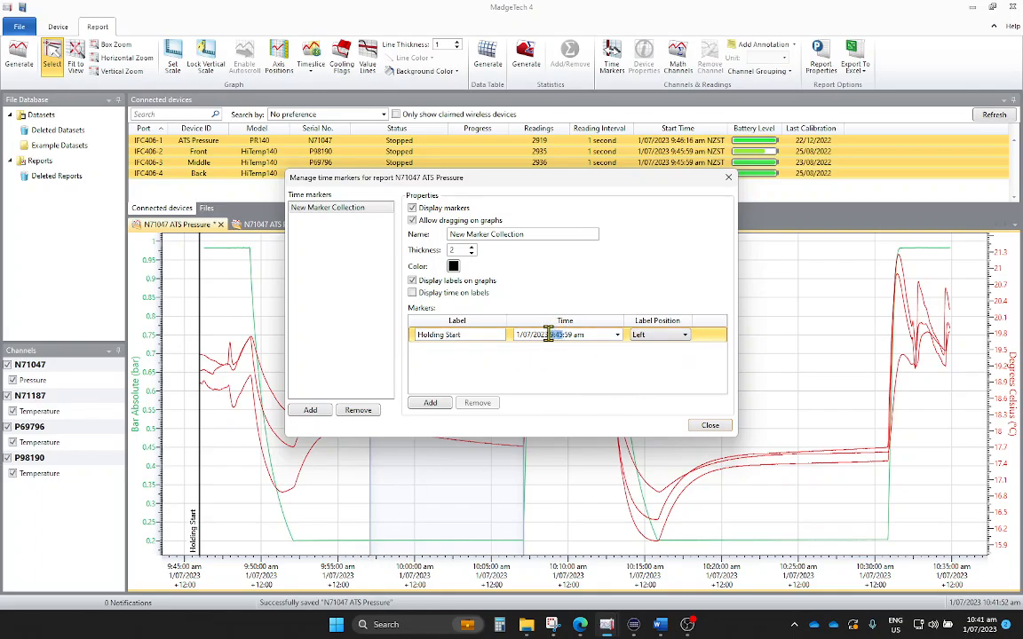
{"action": "key", "text": "Right"}
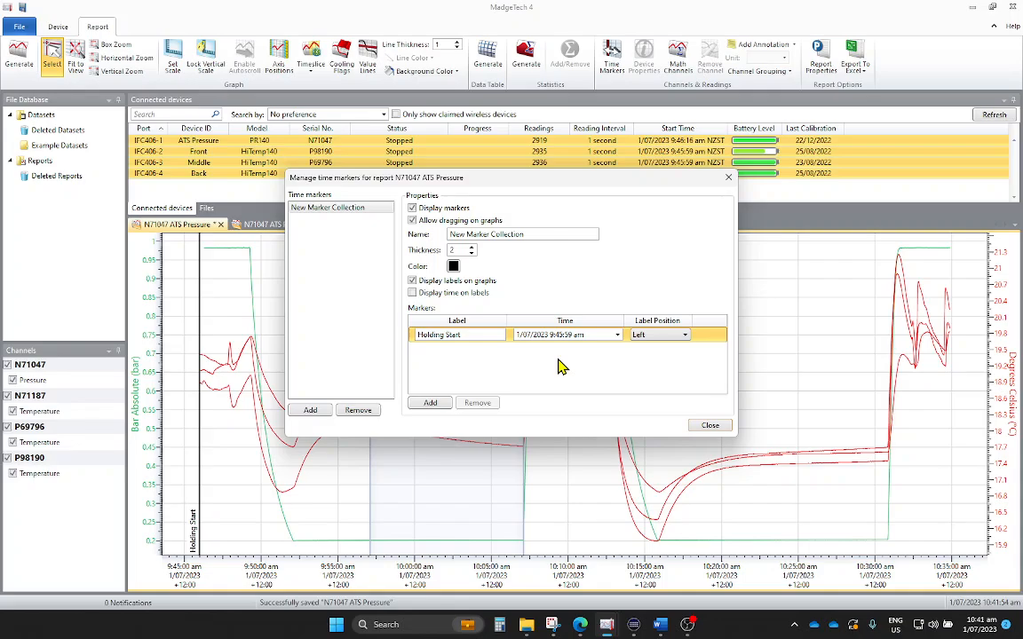
{"action": "key", "text": "BackSpace"}
{"action": "key", "text": "BackSpace"}
{"action": "type", "text": "57"}
{"action": "key", "text": "Right"}
{"action": "type", "text": "06"}
Add a second marker to the collection and label it Holding Finish.
{"action": "left_click", "coordinate": [432, 405]}
{"action": "left_click", "coordinate": [441, 349]}
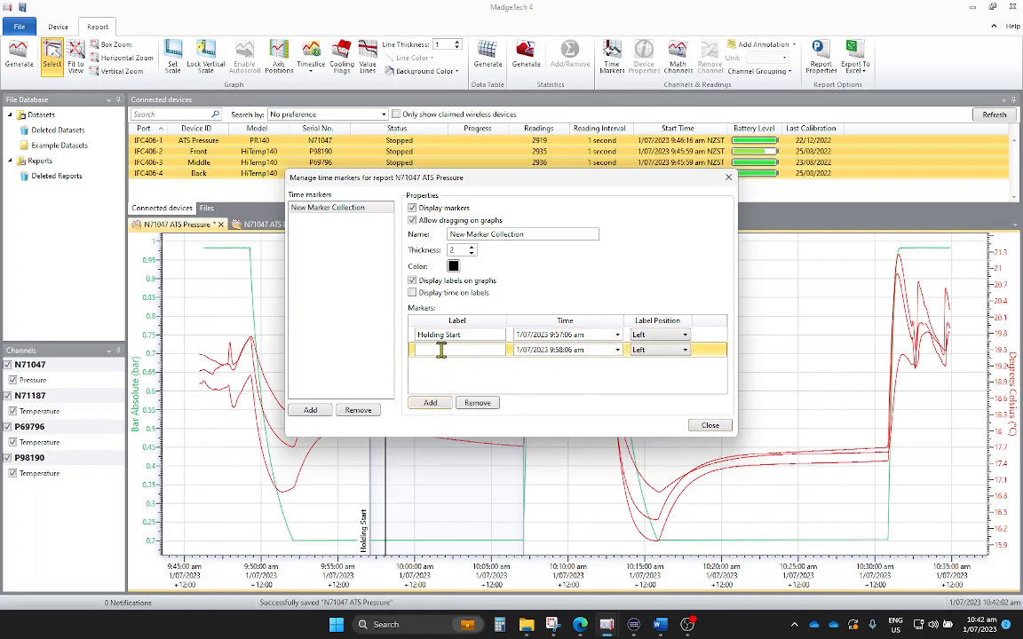
{"action": "type", "text": "Holding"}
{"action": "key", "text": "BackSpace"}
{"action": "type", "text": "ish"}
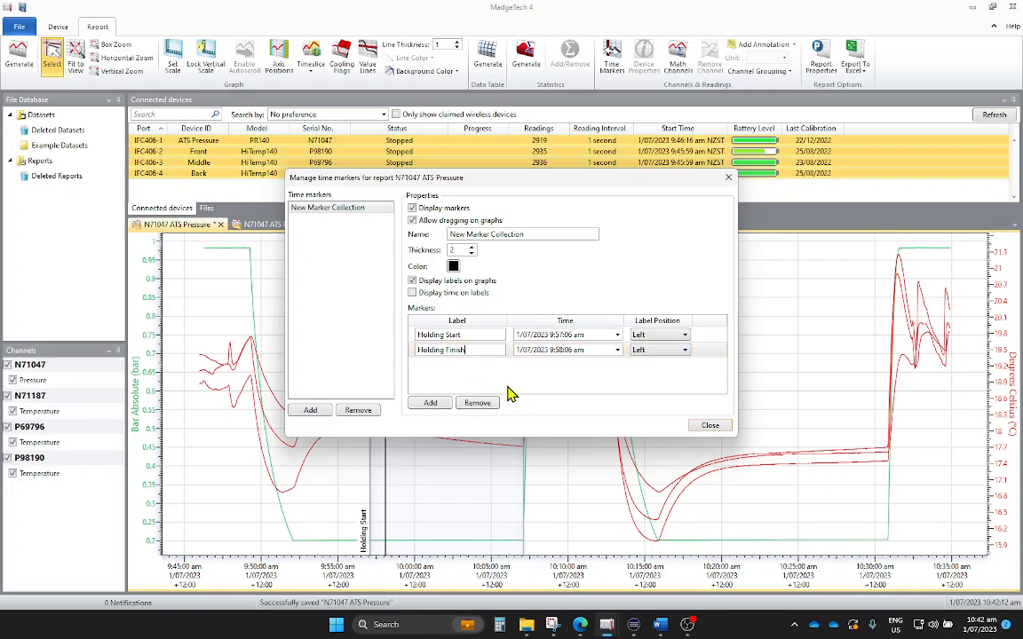
Set the Holding Finish marker's time to 10:07:06 am and close the time marker settings.
{"action": "left_click", "coordinate": [565, 352]}
{"action": "type", "text": "10"}
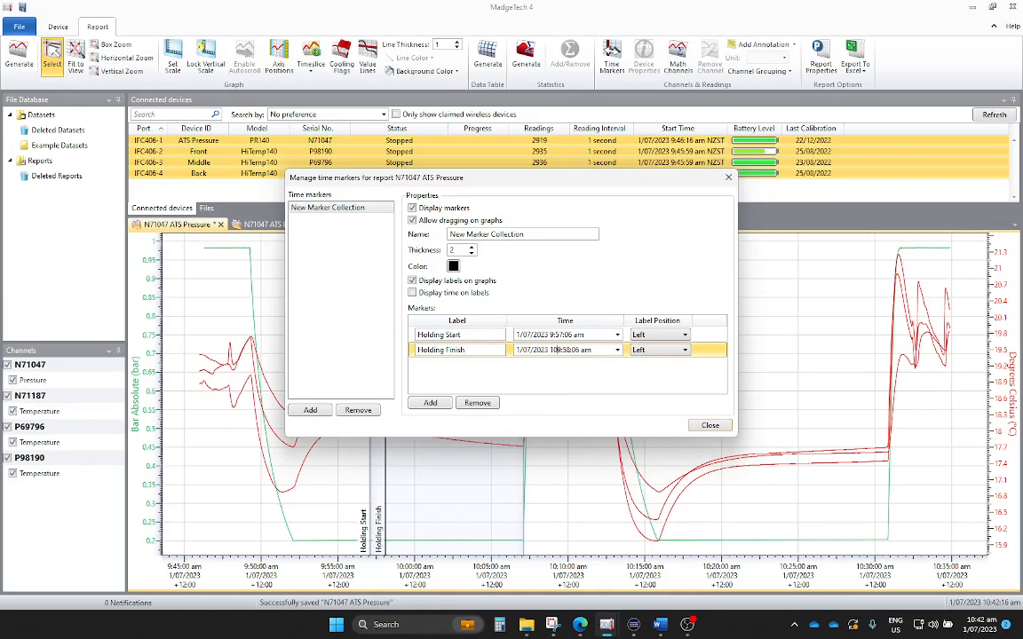
{"action": "key", "text": "Delete"}
{"action": "key", "text": "Right"}
{"action": "key", "text": "shift+Right"}
{"action": "key", "text": "shift+Right"}
{"action": "type", "text": "07"}
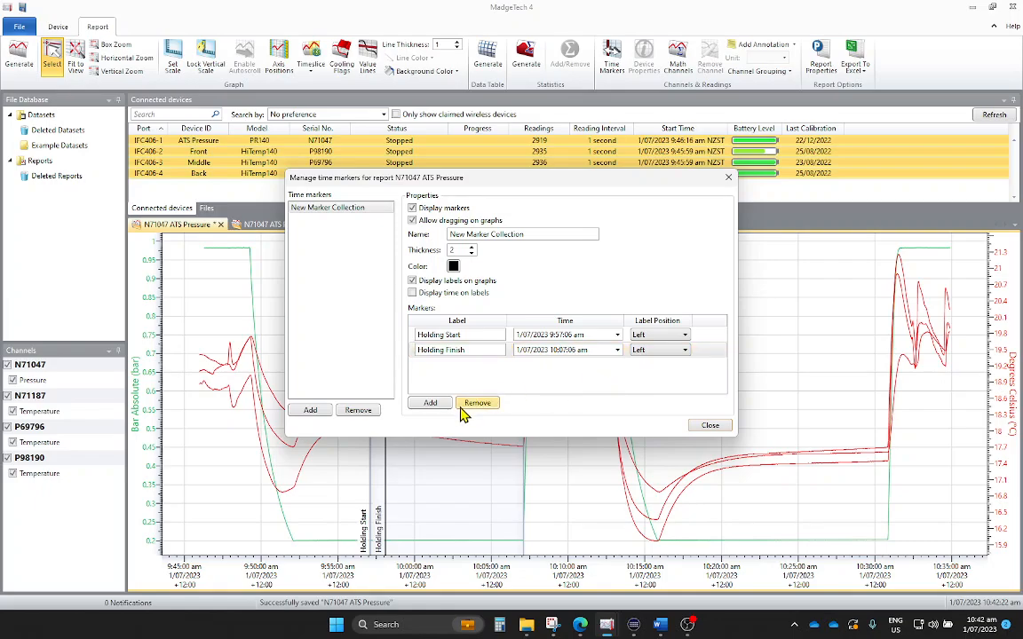
{"action": "left_click", "coordinate": [710, 426]}
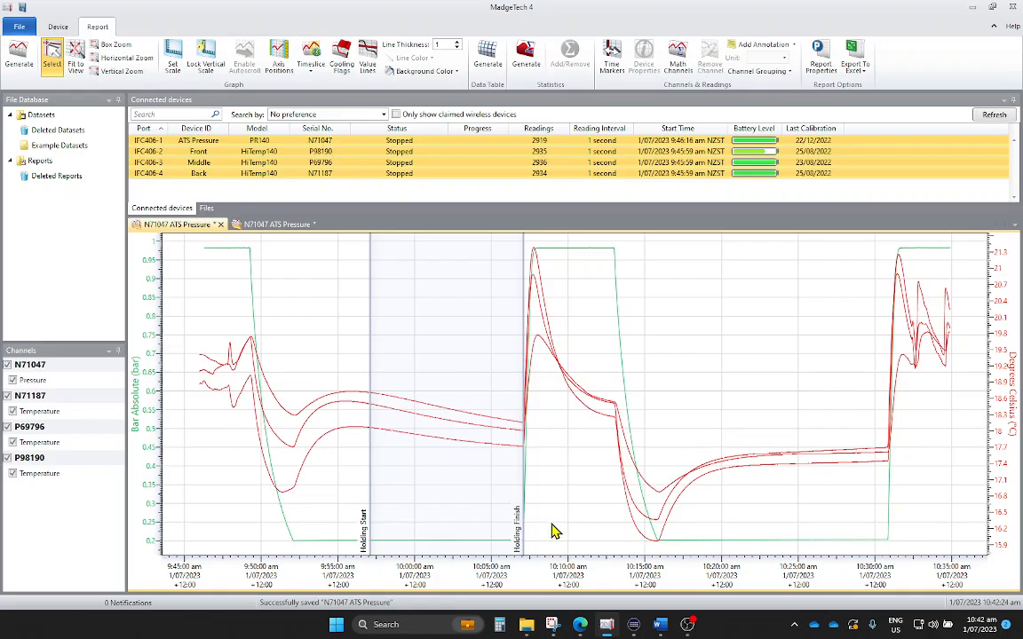